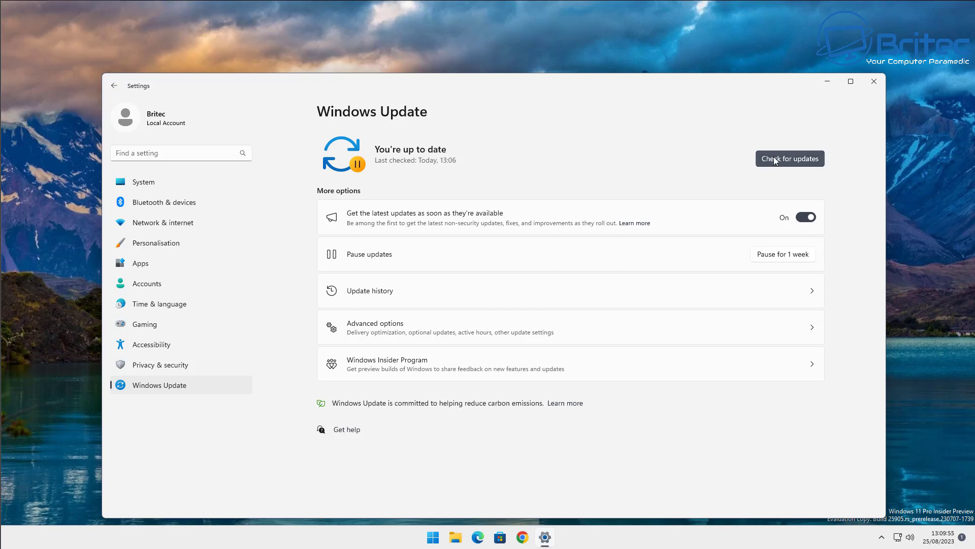
Start downloading the Insider Preview 25931.1010 update, then close Settings.
left_click(781, 159)
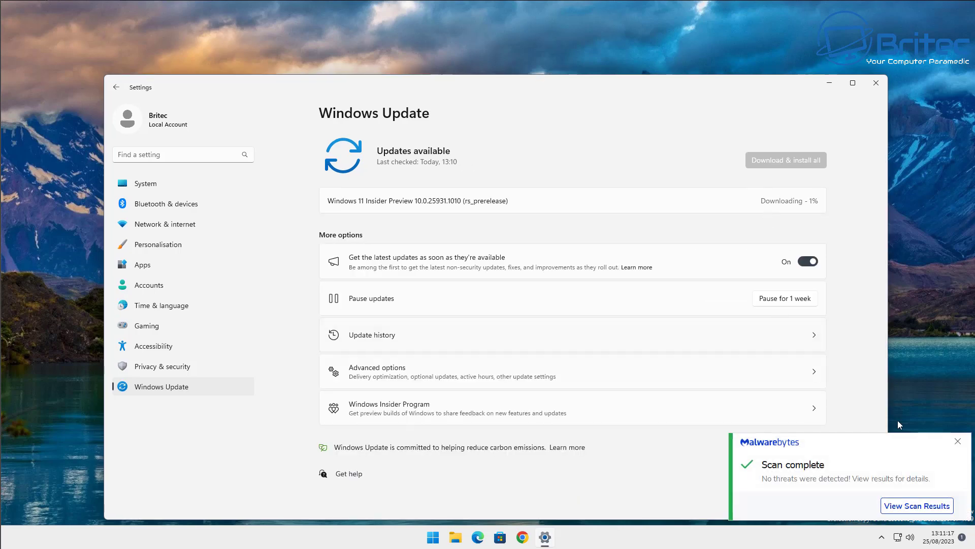
left_click(958, 443)
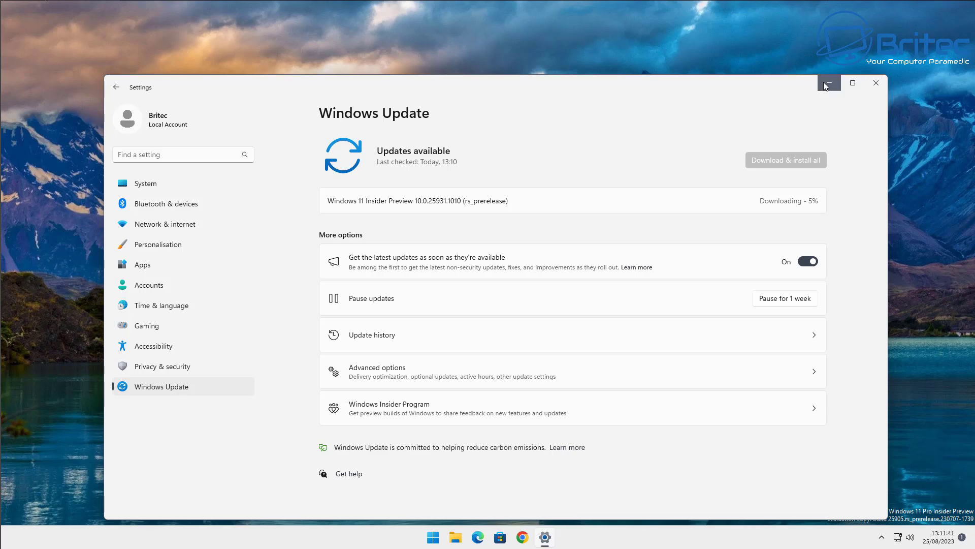
left_click(876, 83)
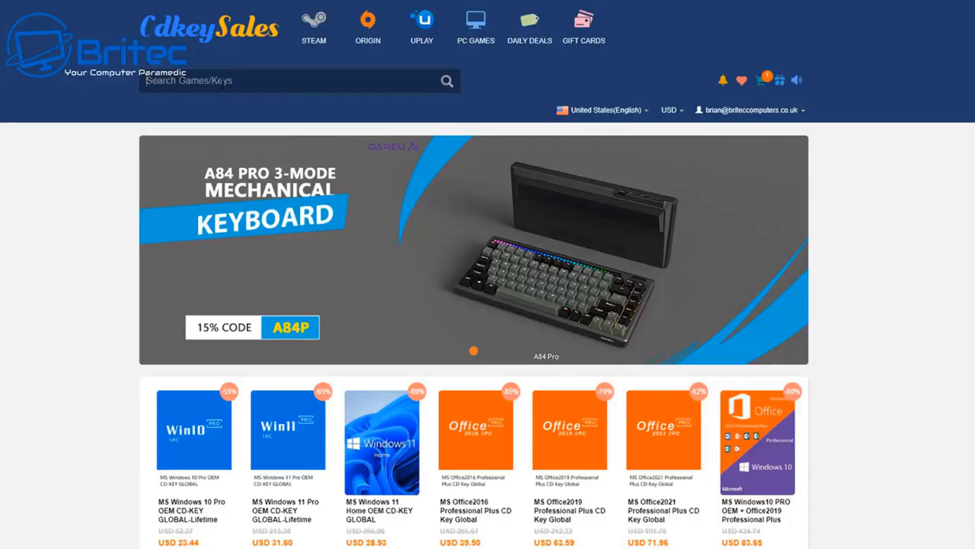
Order the Windows 10 Pro OEM key and apply promo code BR09, bringing it to USD 16.41.
type("windows 1")
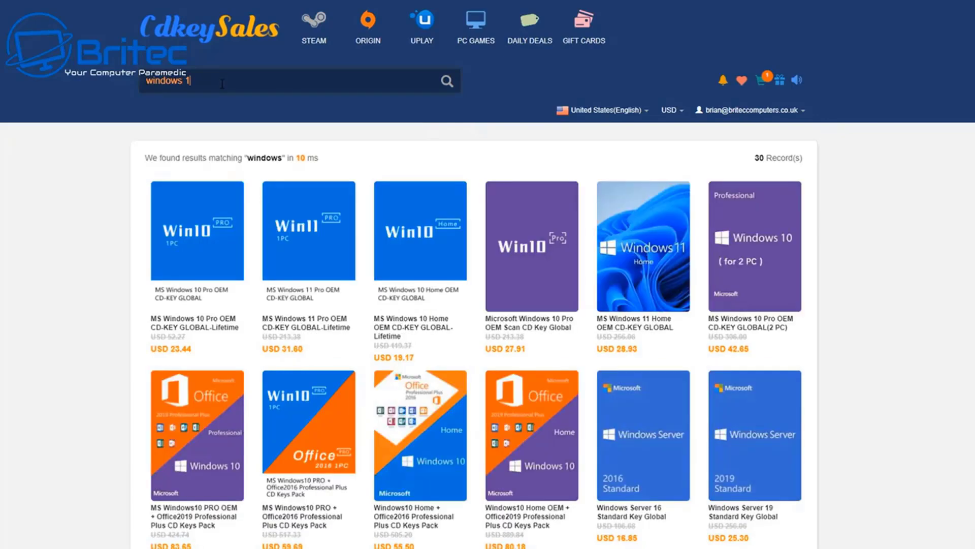
type("0")
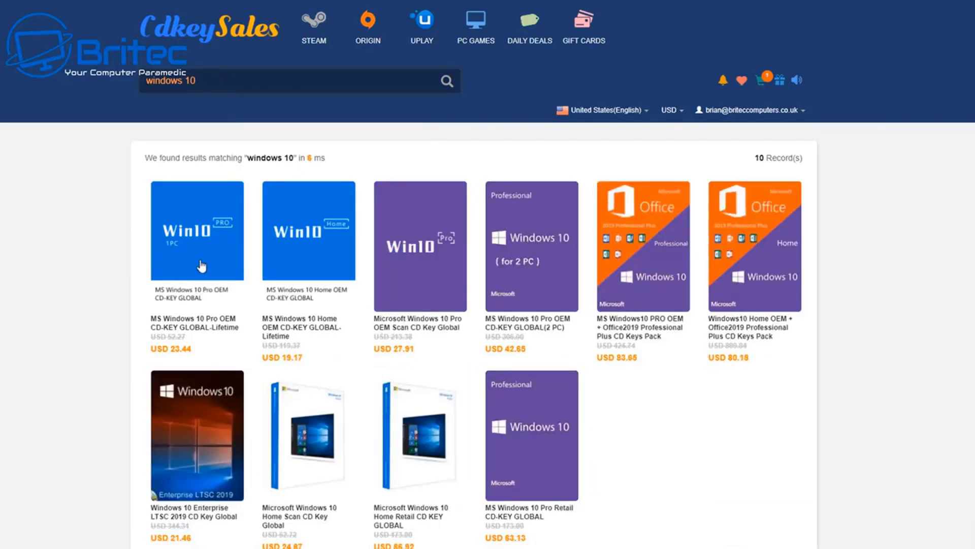
left_click(202, 266)
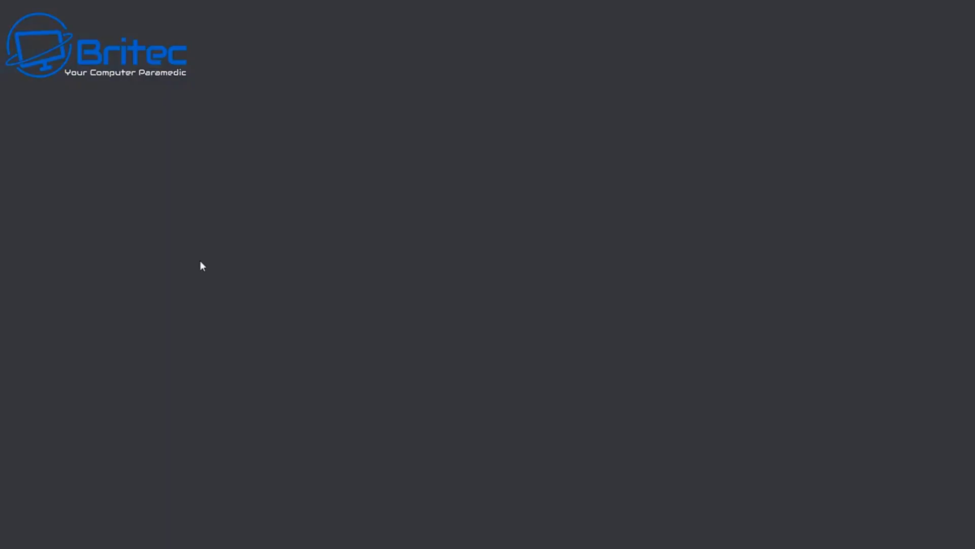
scroll(818, 420, "down", 1)
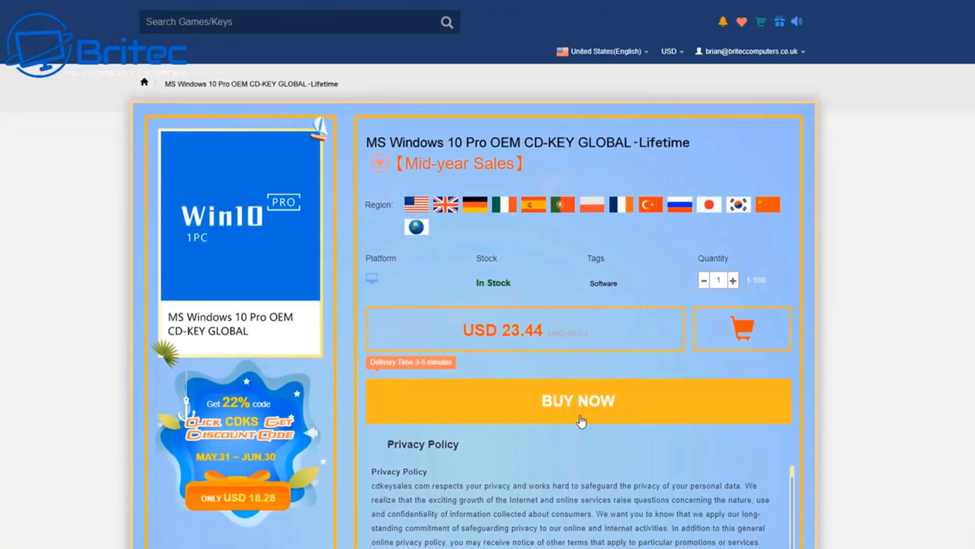
left_click(580, 401)
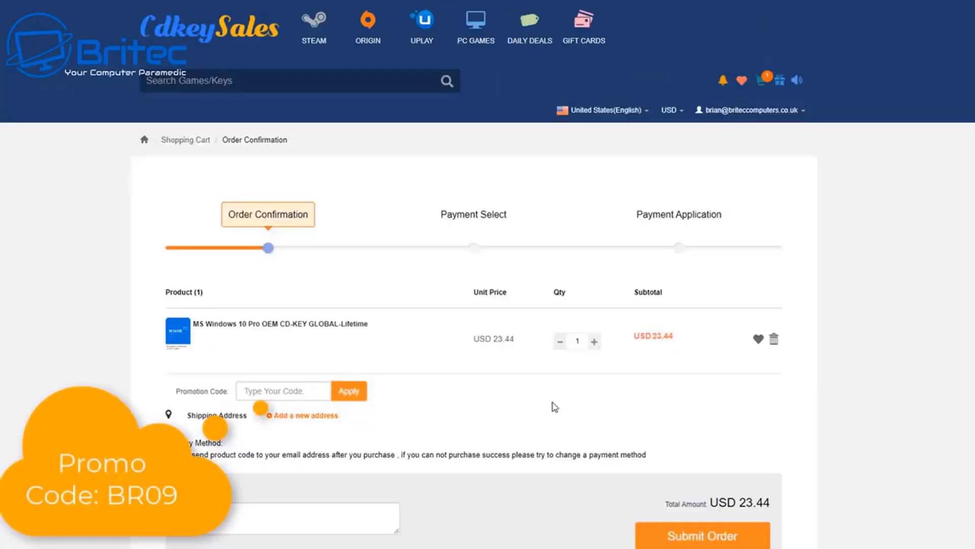
left_click(257, 394)
type("BR09")
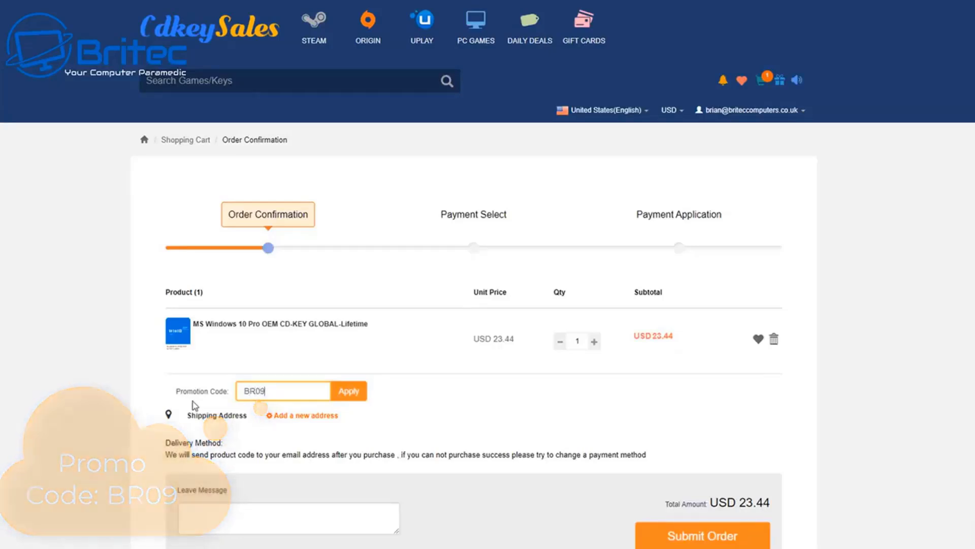
left_click(353, 397)
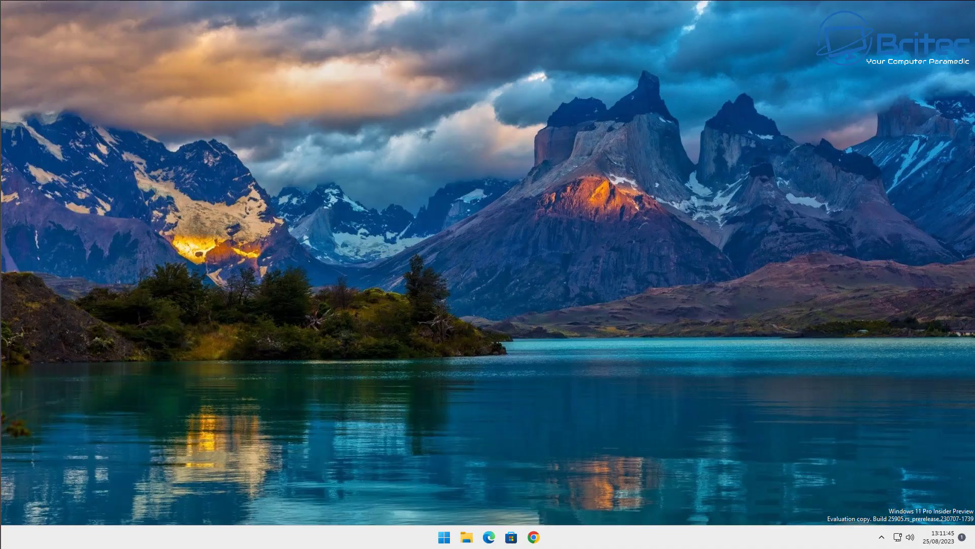
Launch Windows Security from Settings > Privacy & security to its Security at a glance page.
left_click(445, 537)
left_click(513, 241)
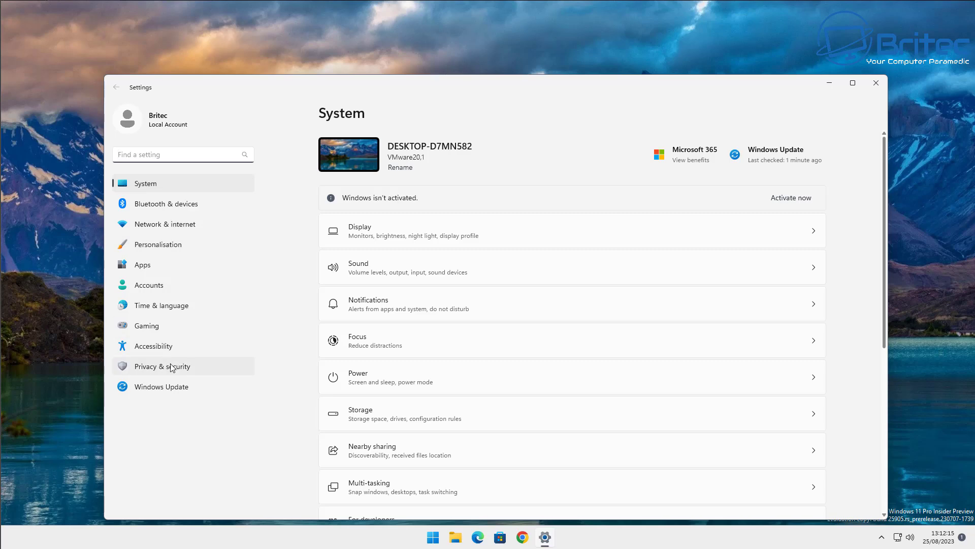
left_click(172, 370)
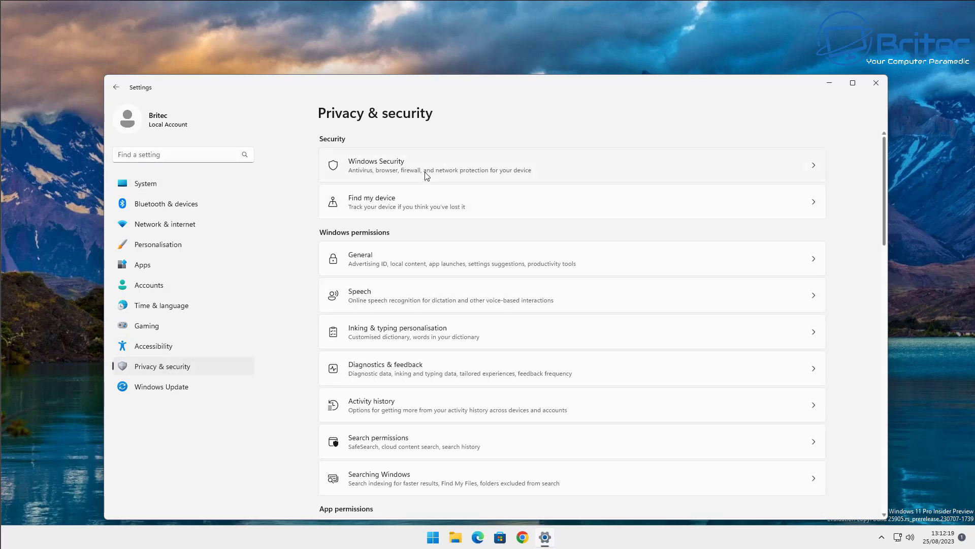
left_click(426, 176)
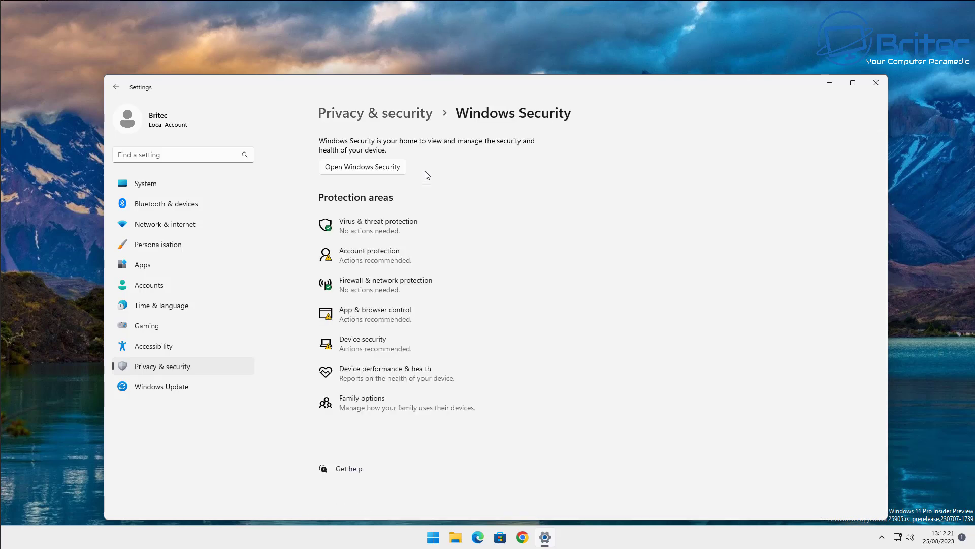
left_click(394, 169)
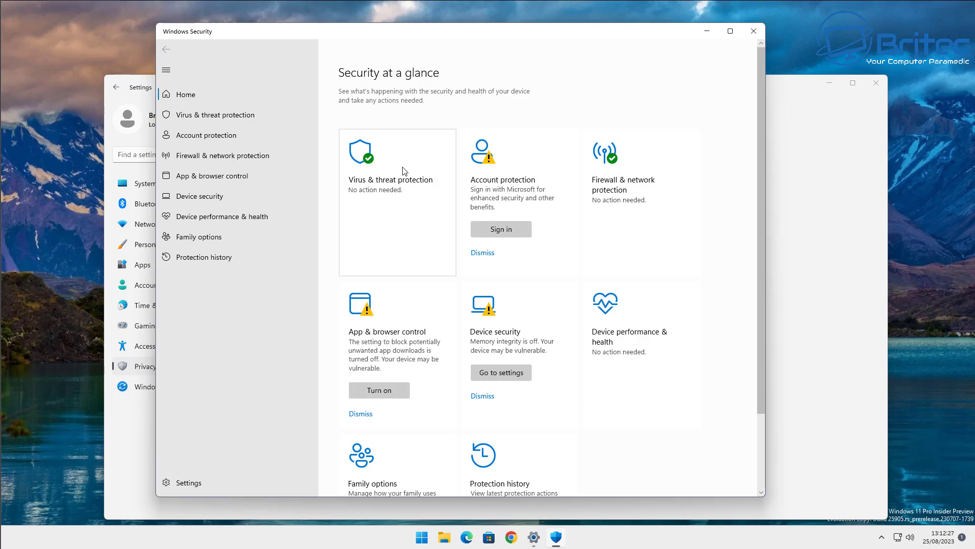
Turn on Microsoft Defender periodic scanning and open the Virus & threat protection settings.
left_click(405, 170)
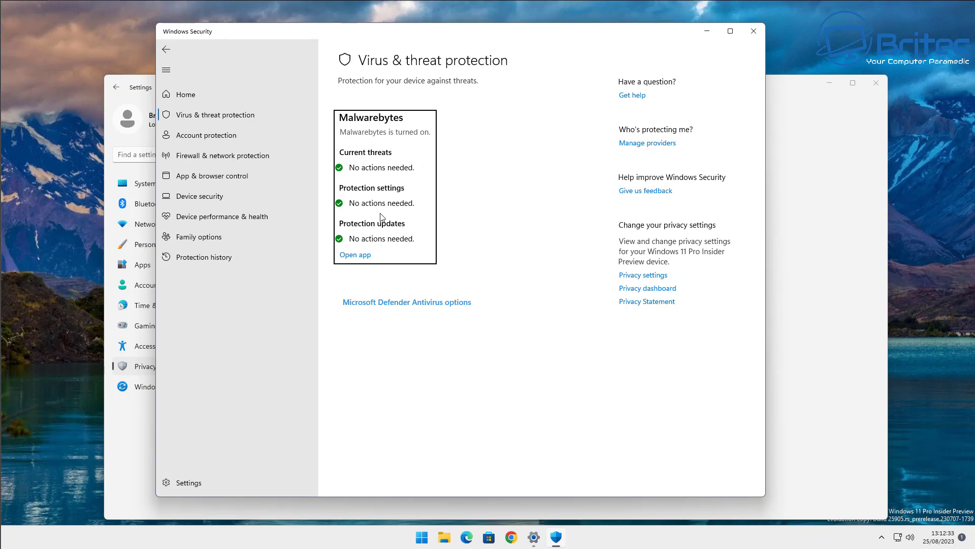
left_click(389, 304)
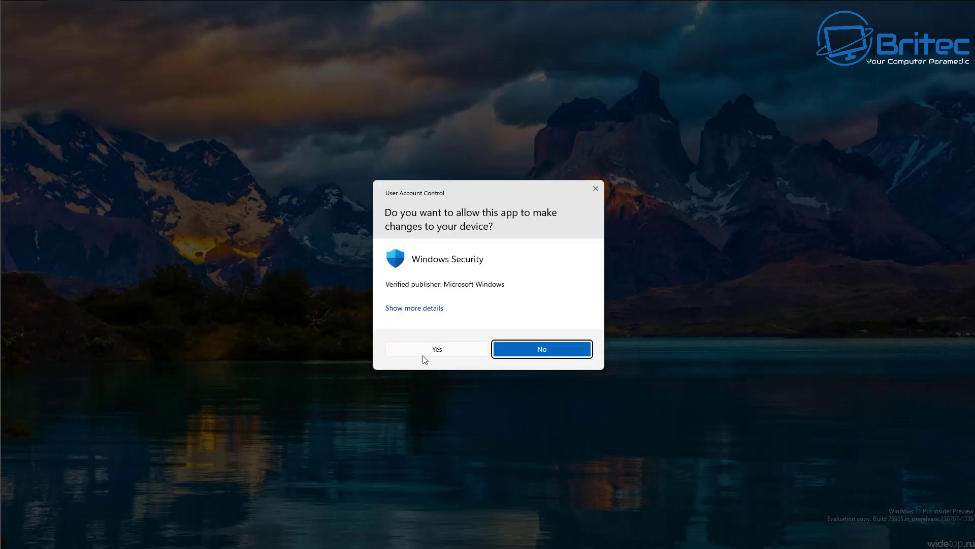
left_click(437, 349)
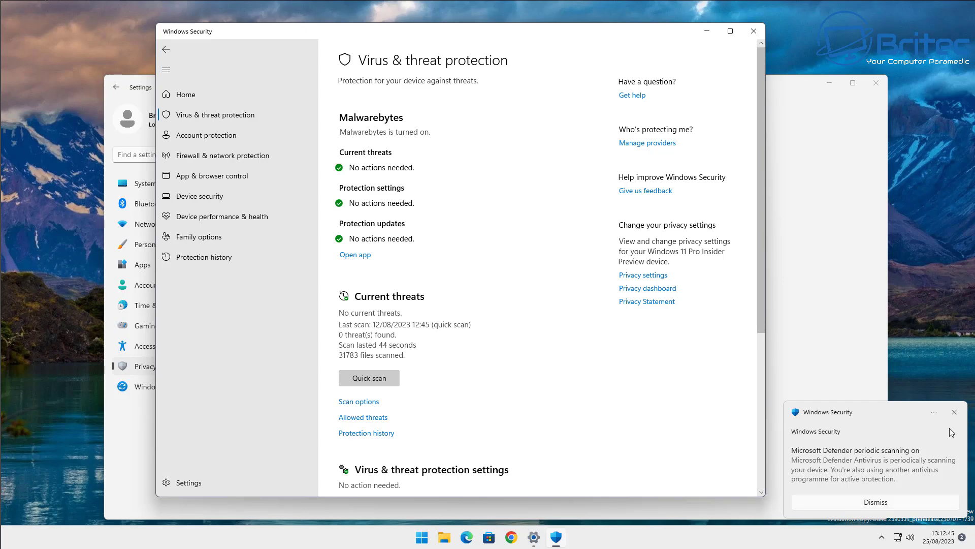
left_click(954, 413)
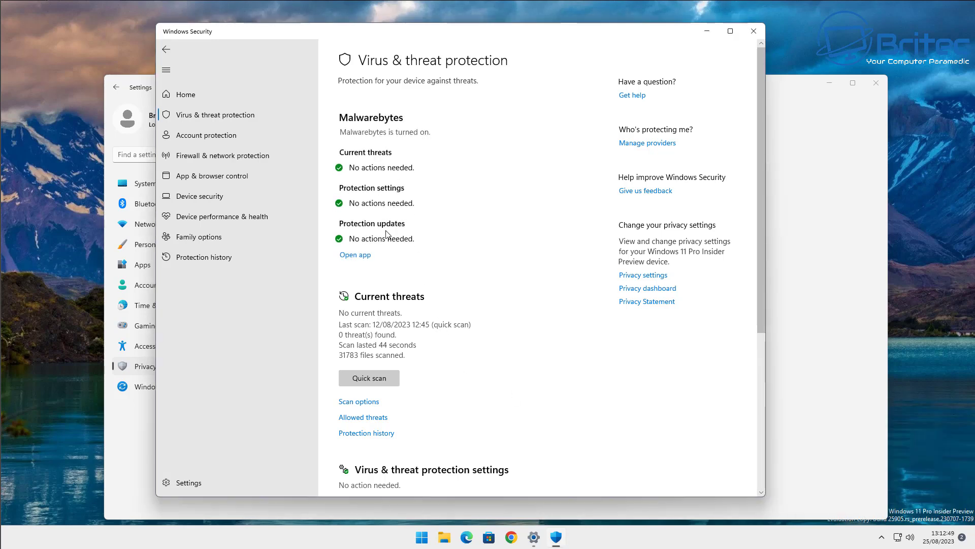
scroll(376, 432, "down", 4)
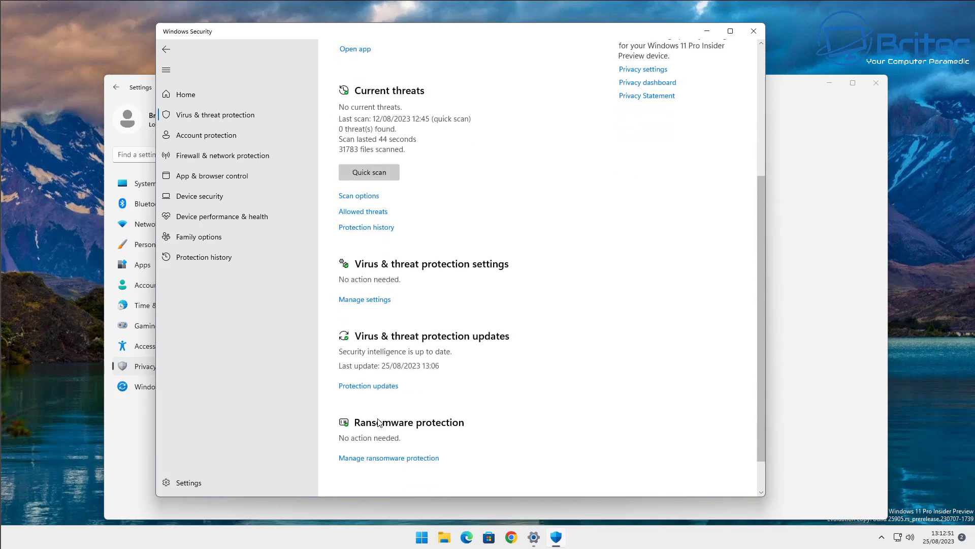
left_click(364, 303)
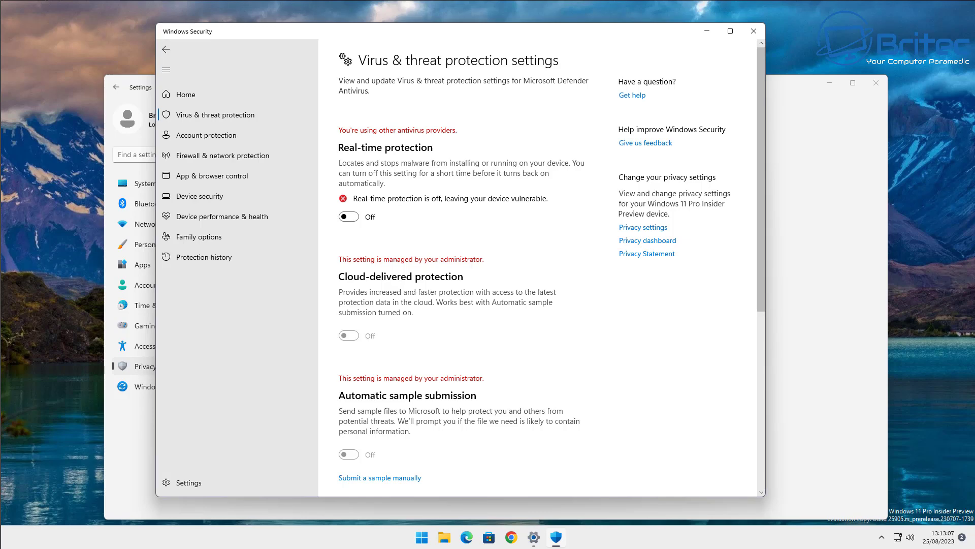
left_click(429, 539)
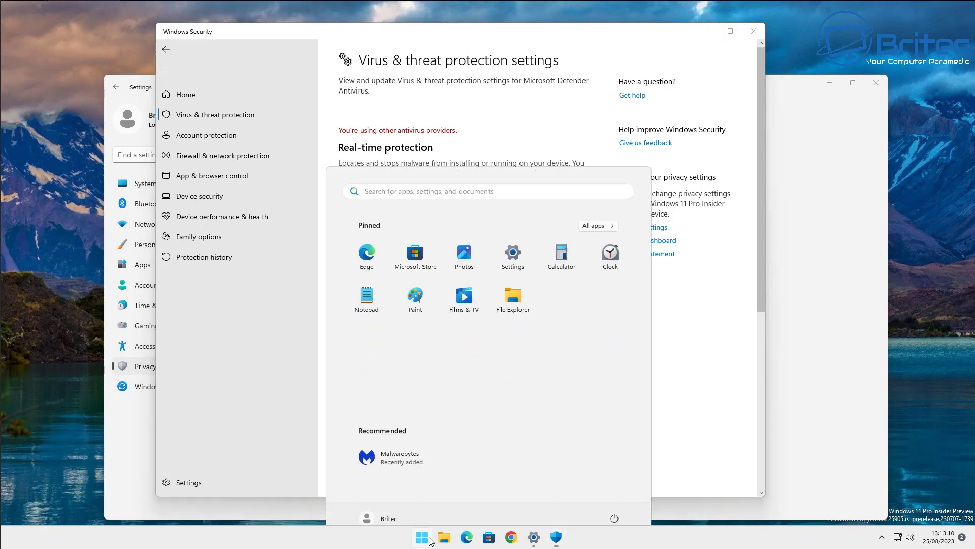
left_click(379, 450)
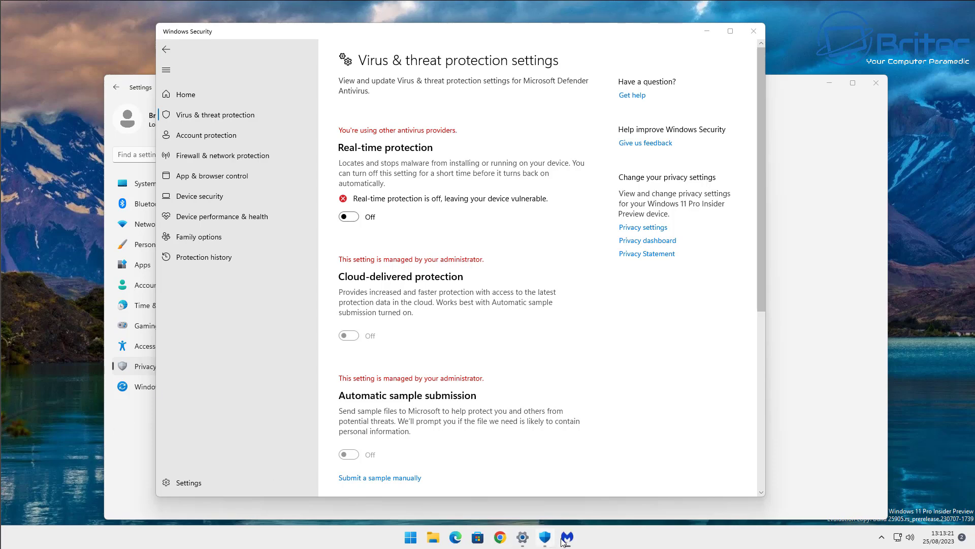
left_click(496, 392)
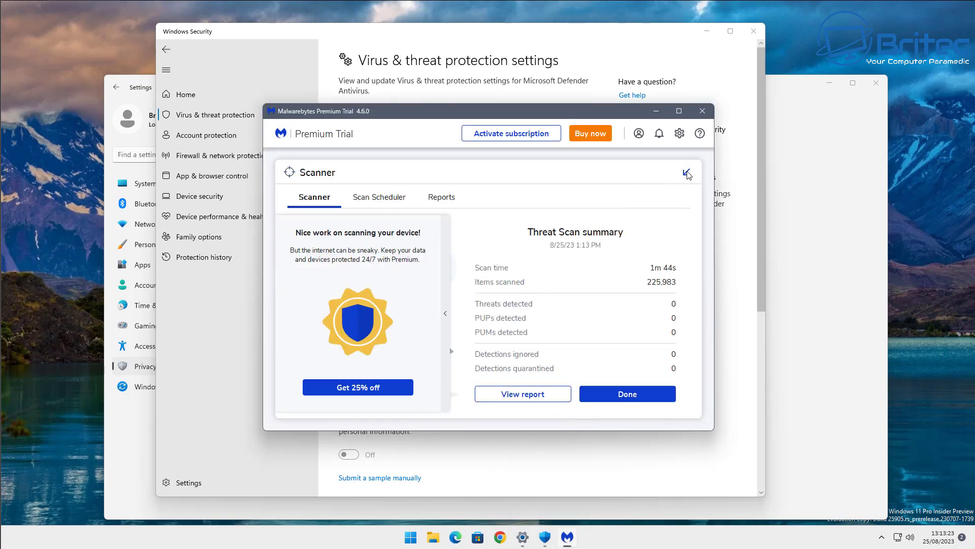
left_click(628, 395)
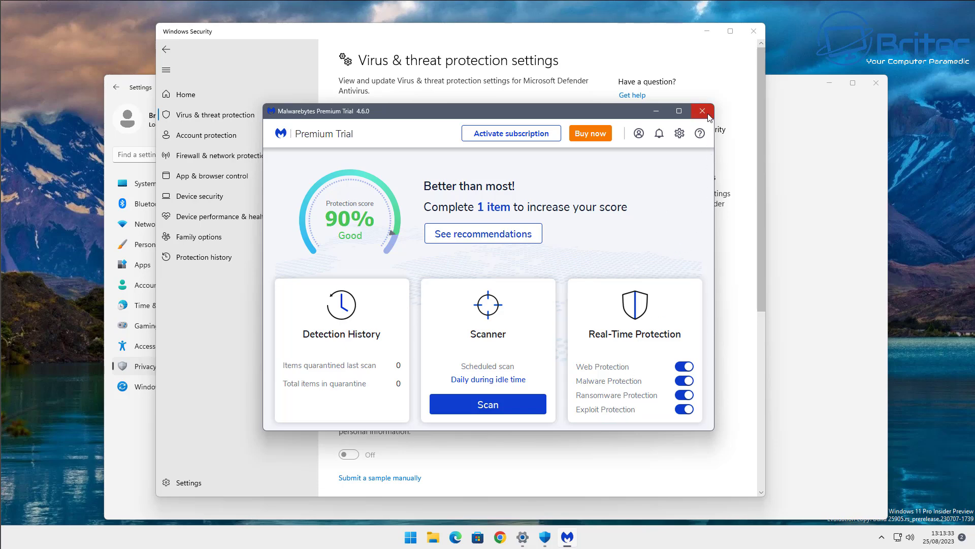
left_click(706, 112)
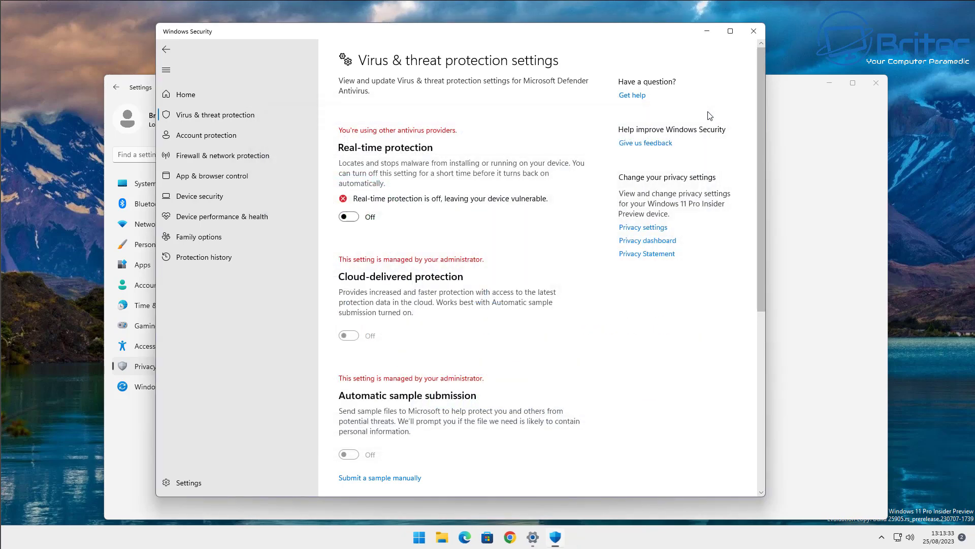
left_click(752, 33)
Reopen Windows Security through Settings > Privacy & security and view Virus & threat protection.
left_click(874, 83)
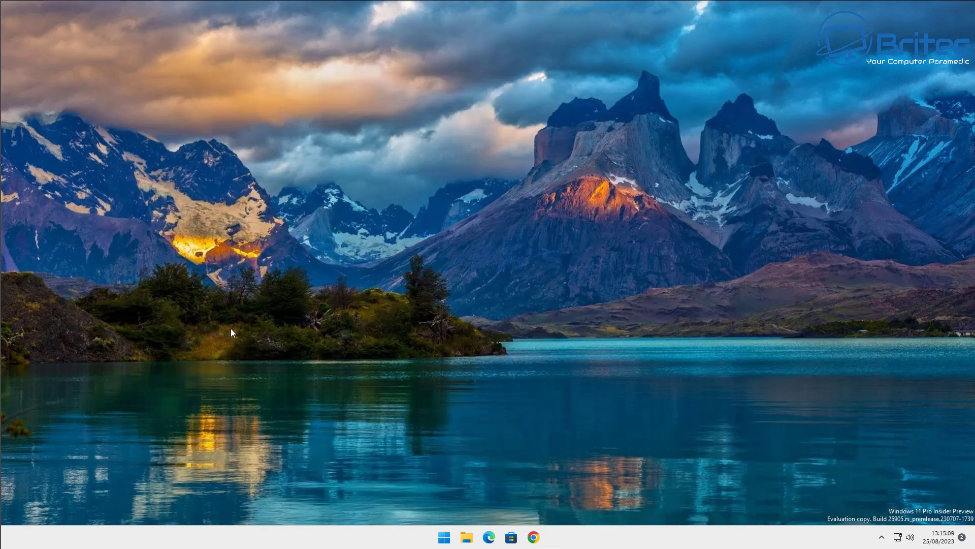
left_click(443, 538)
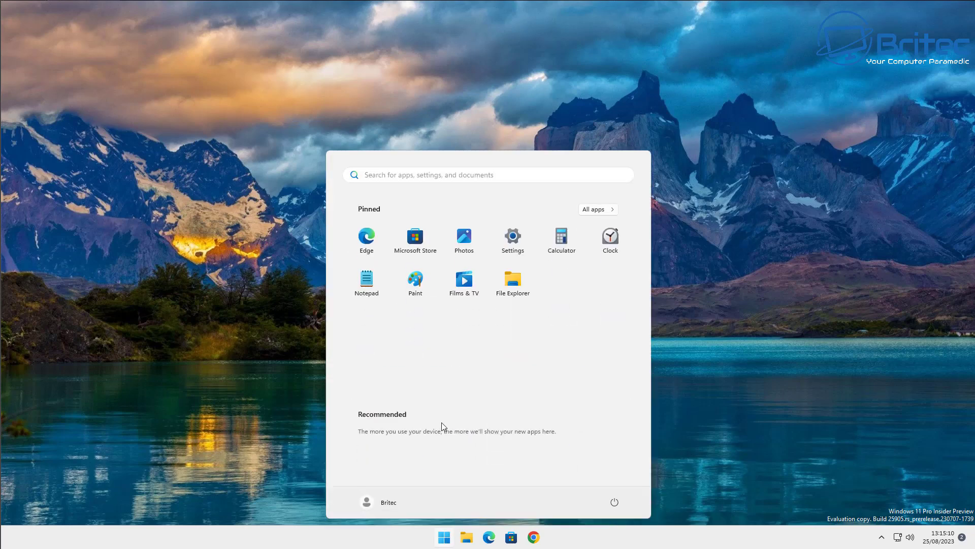
left_click(512, 237)
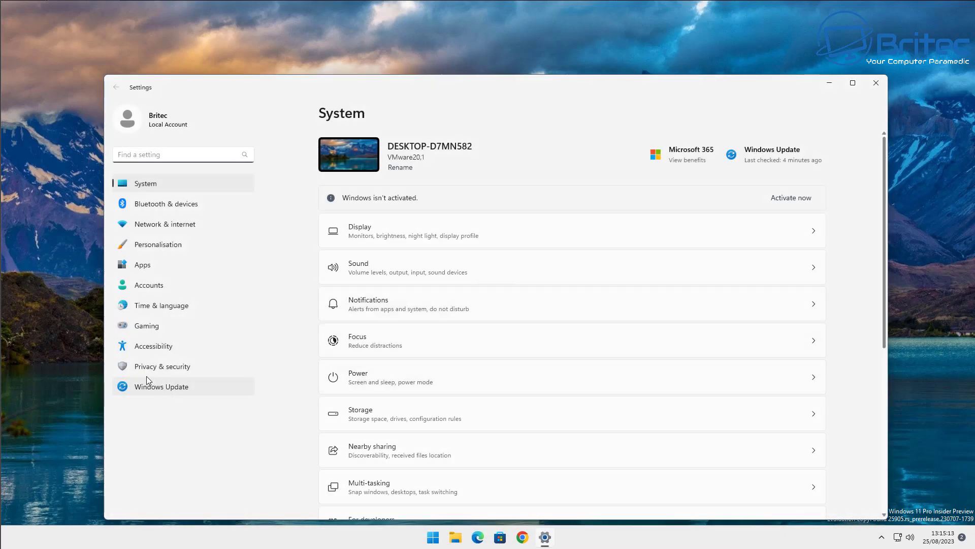
left_click(146, 374)
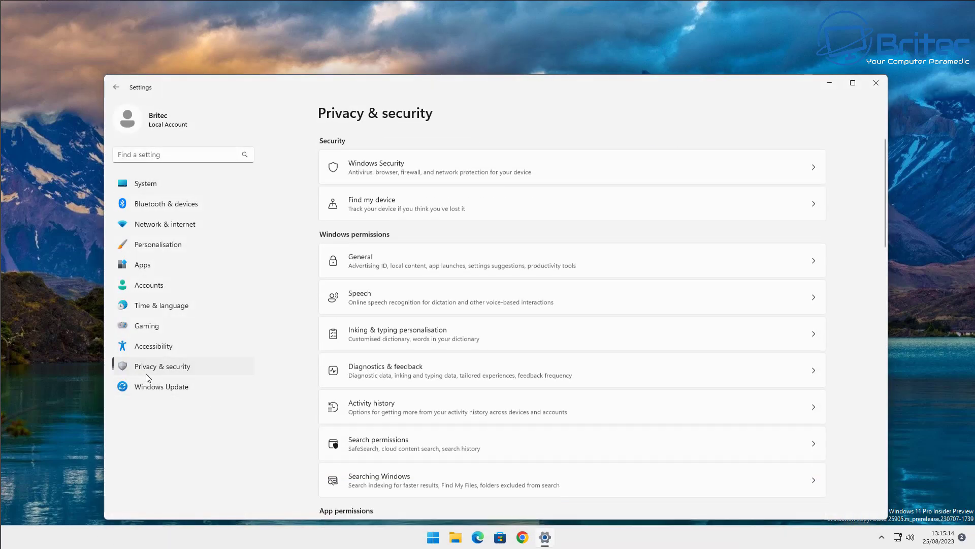
left_click(403, 170)
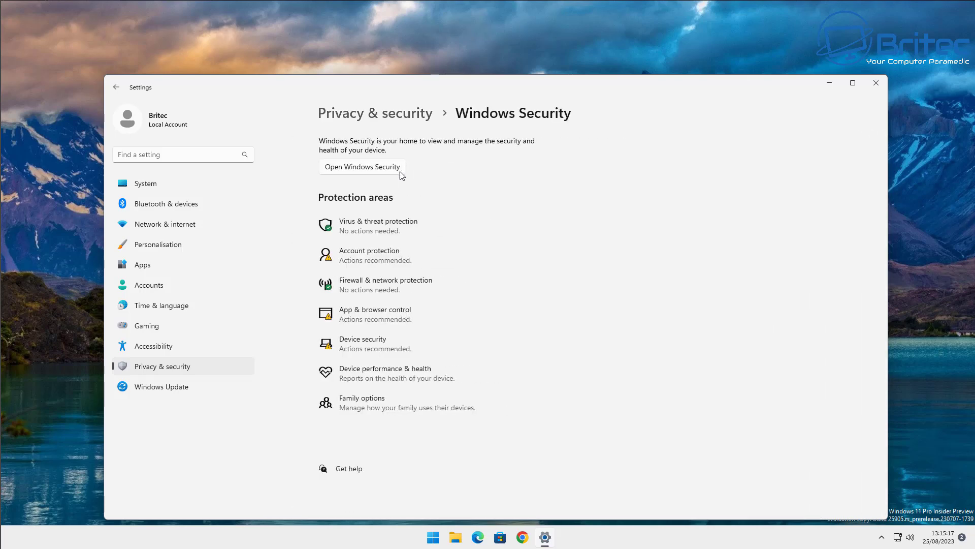
left_click(376, 167)
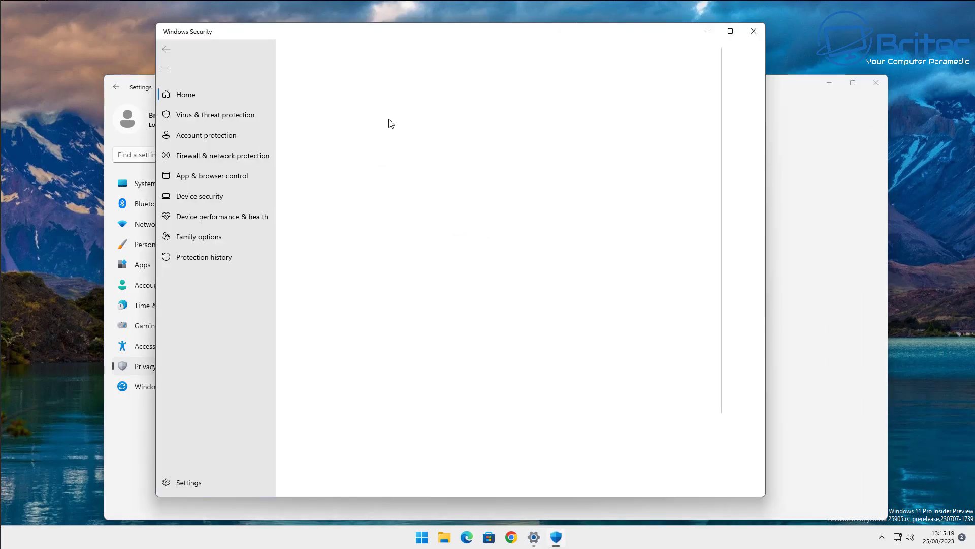
left_click_drag(425, 45, 452, 54)
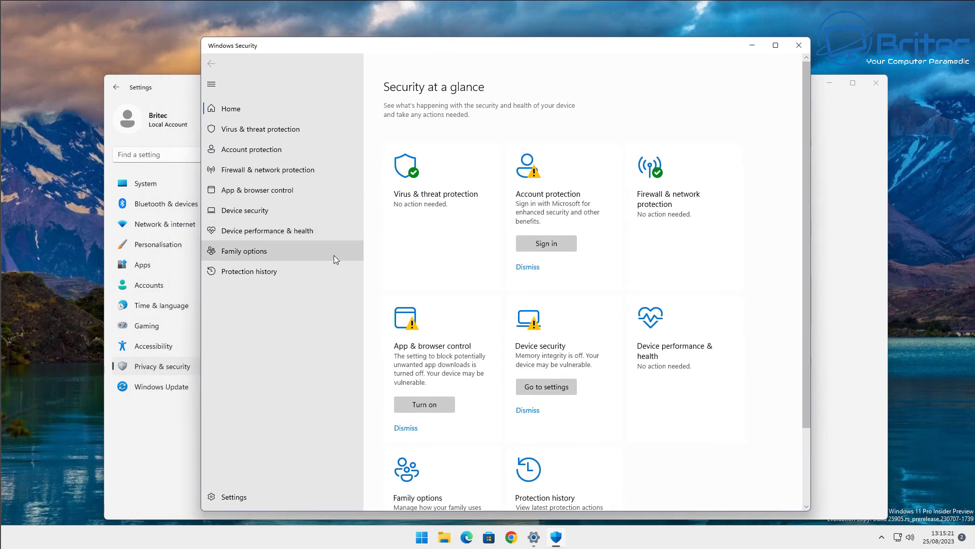
left_click(431, 195)
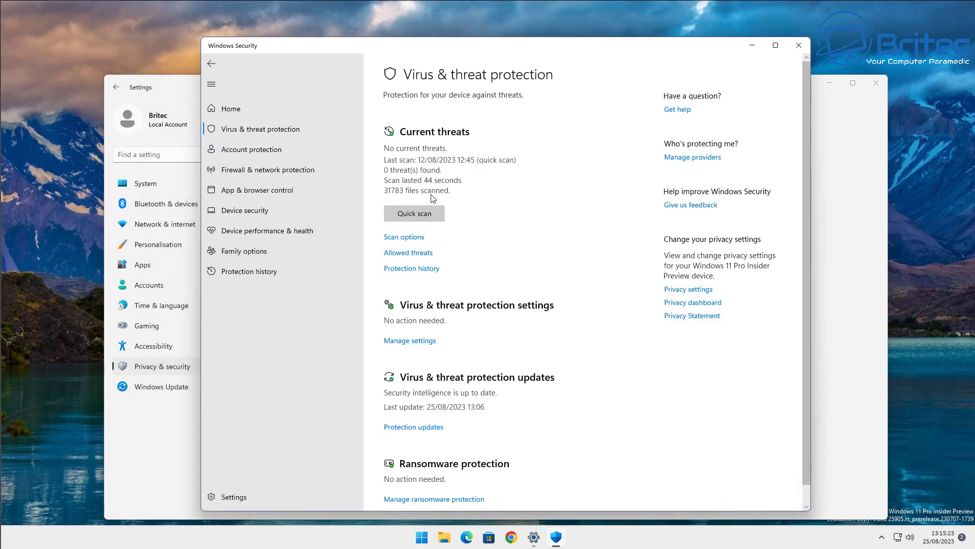
Run a full scan and quarantine the detected VirTool:Win32/DefenderTamperingRestore threat.
left_click(407, 239)
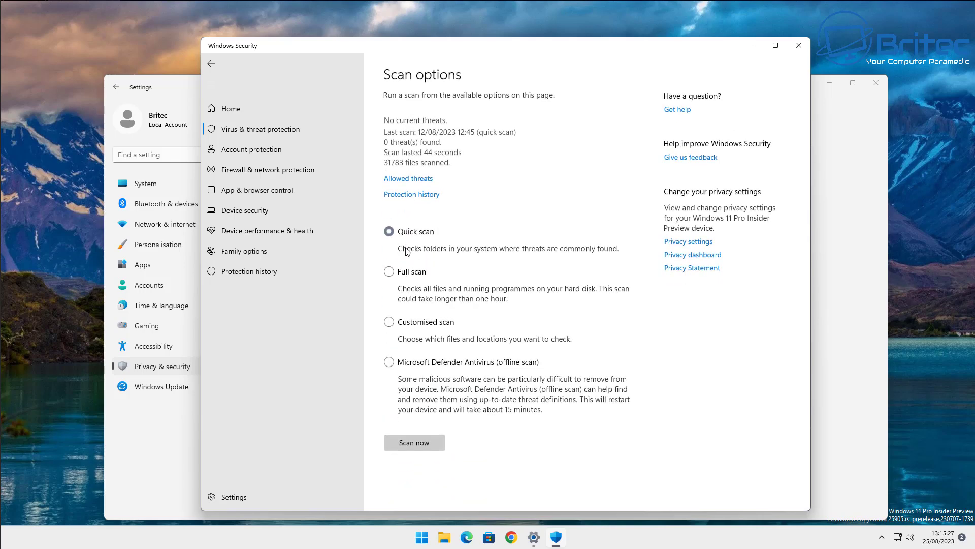
left_click(389, 231)
left_click(389, 272)
left_click(407, 446)
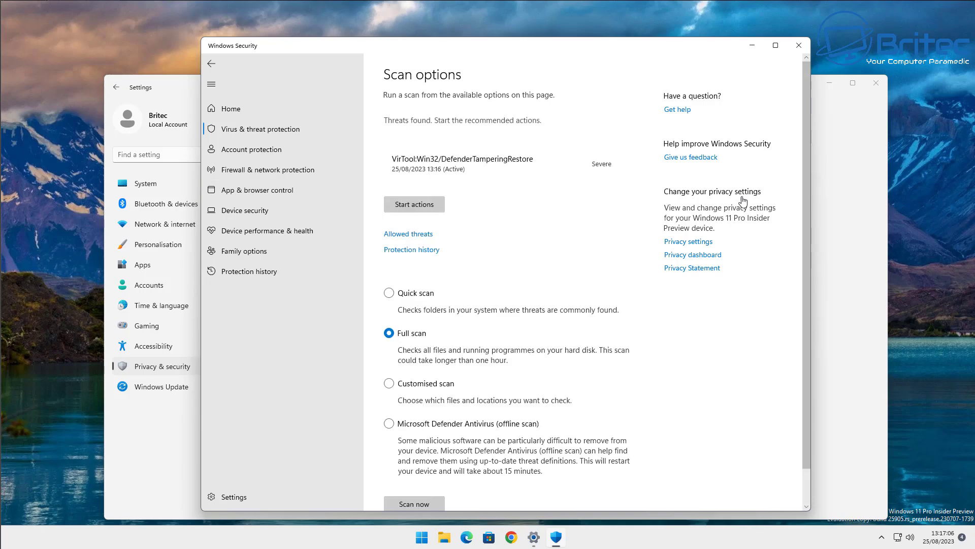
left_click(609, 169)
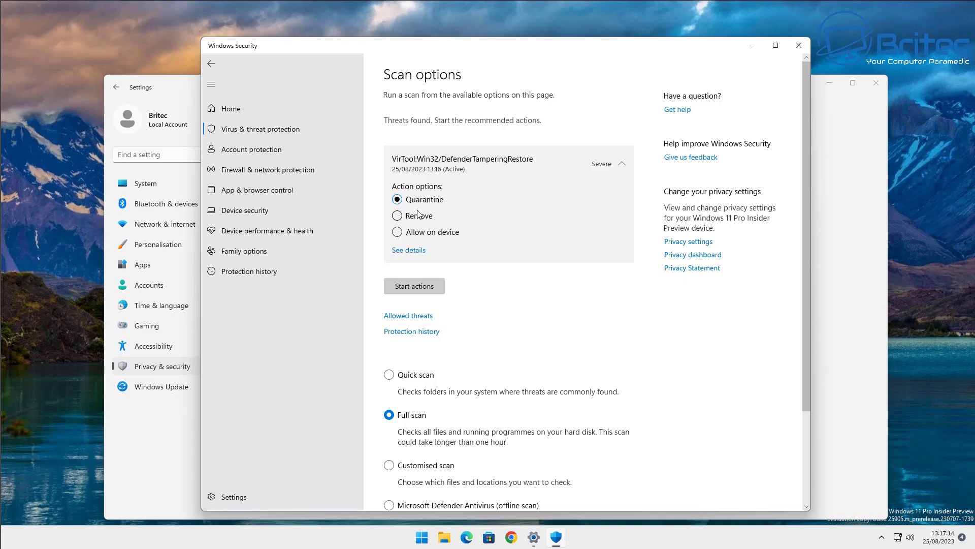
left_click(426, 287)
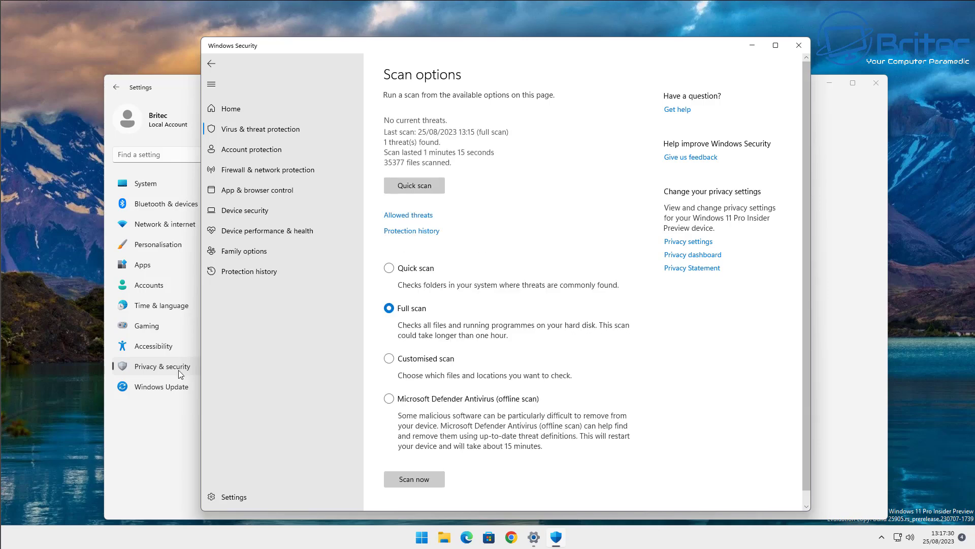
Start a Microsoft Defender Antivirus offline scan, approving the restart and UAC prompts.
left_click(388, 399)
left_click(422, 481)
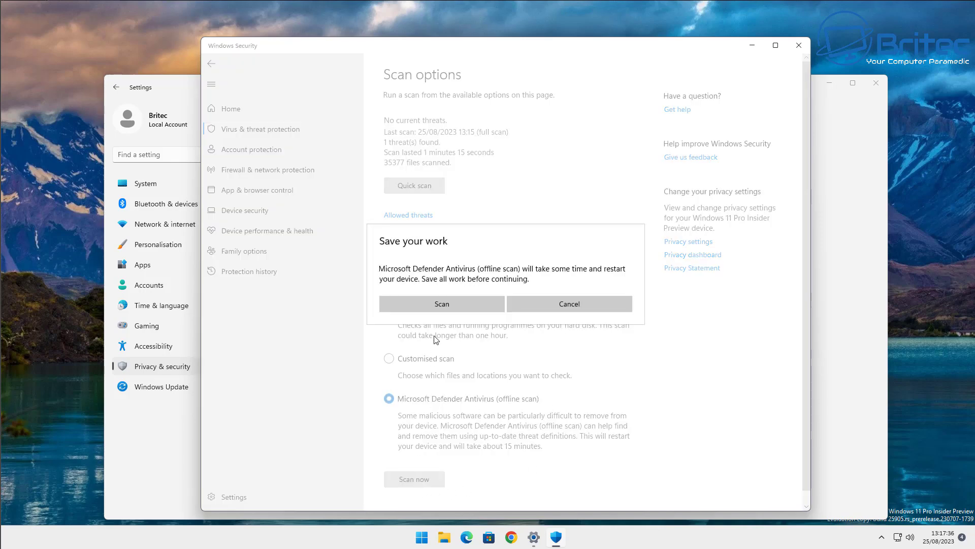
left_click(440, 305)
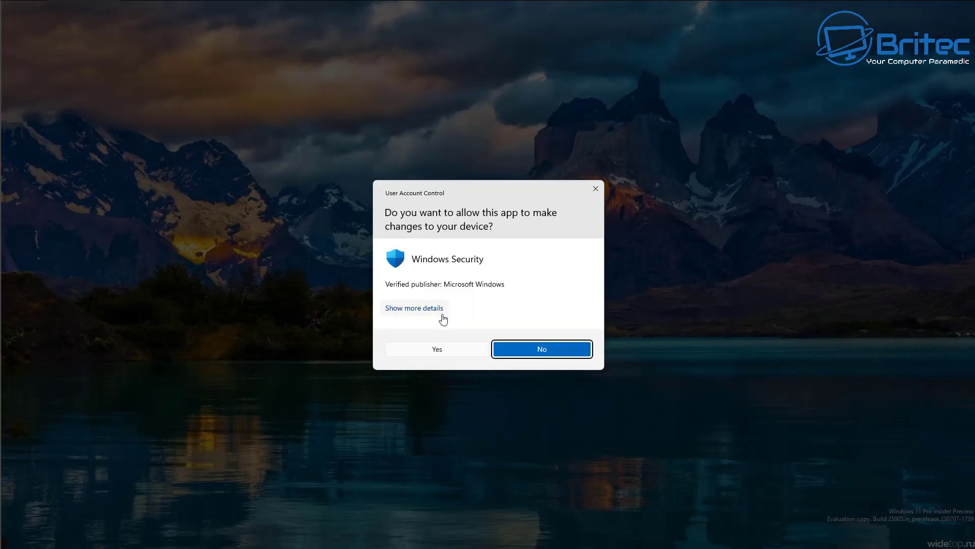
left_click(437, 349)
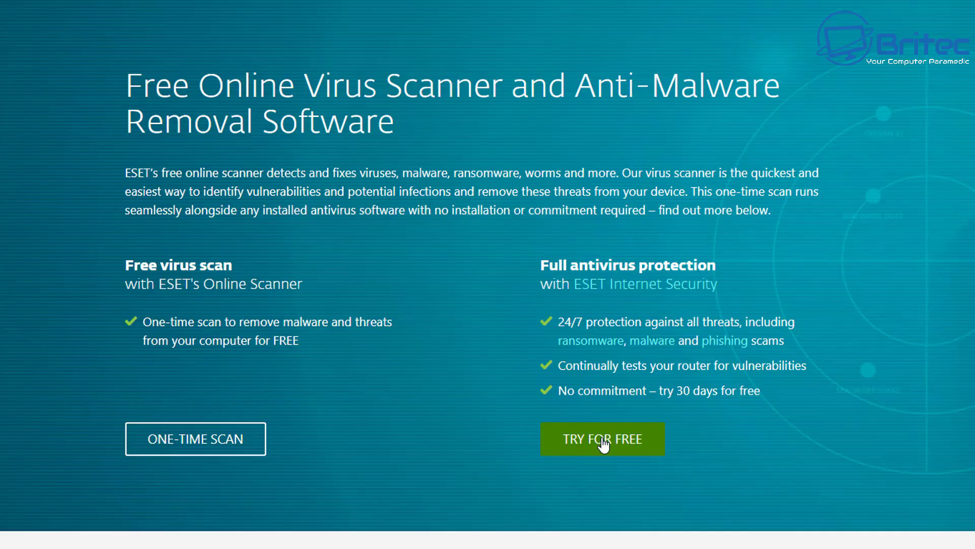
Launch ESET's free one-time scanner and accept its terms of use.
left_click(184, 453)
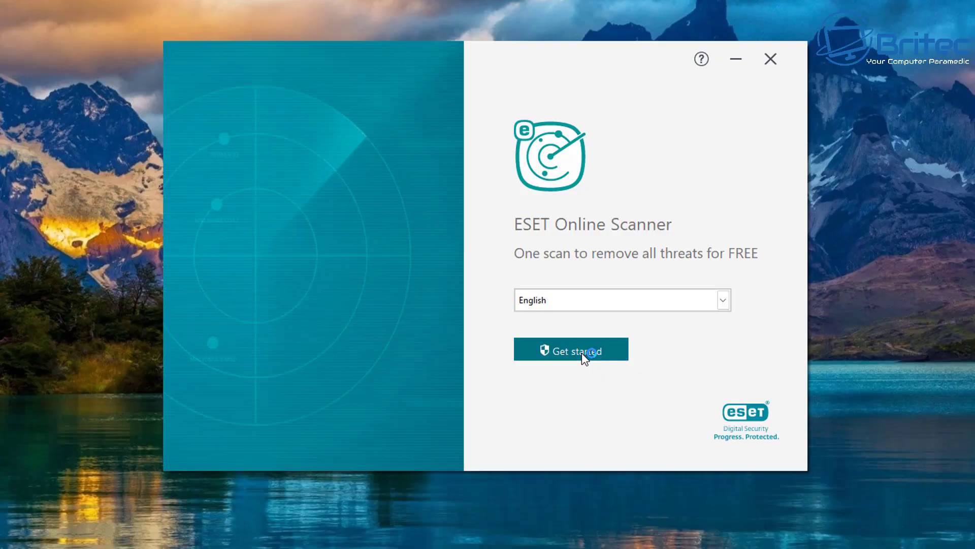
left_click(581, 353)
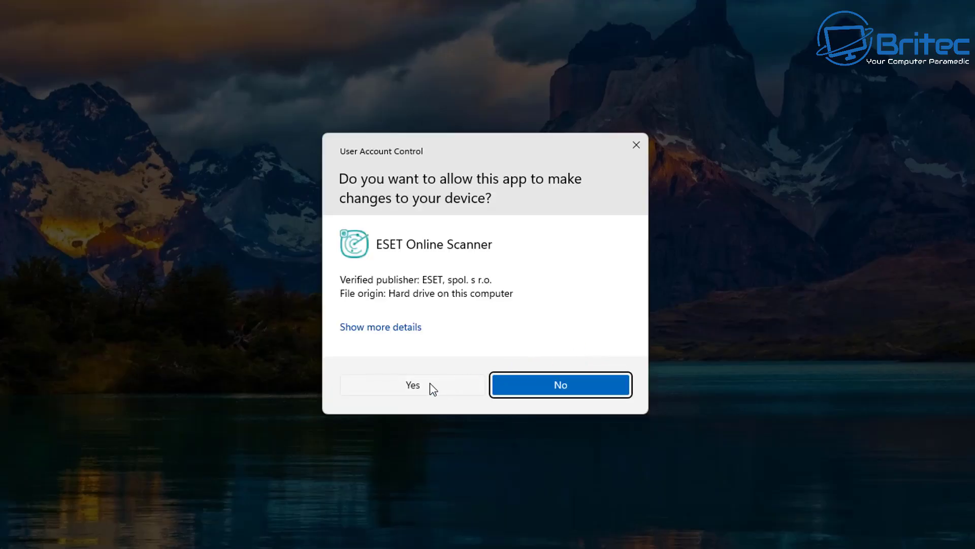
left_click(429, 384)
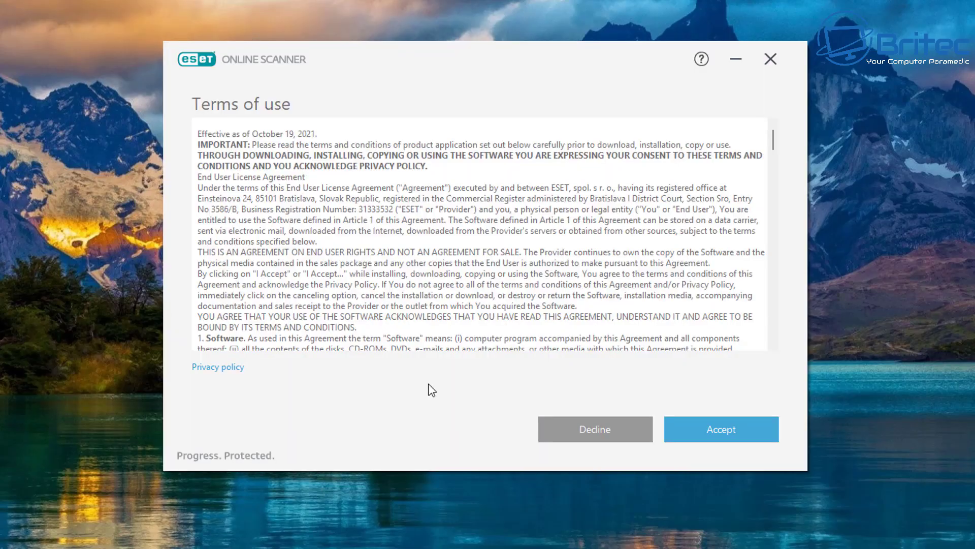
left_click(725, 426)
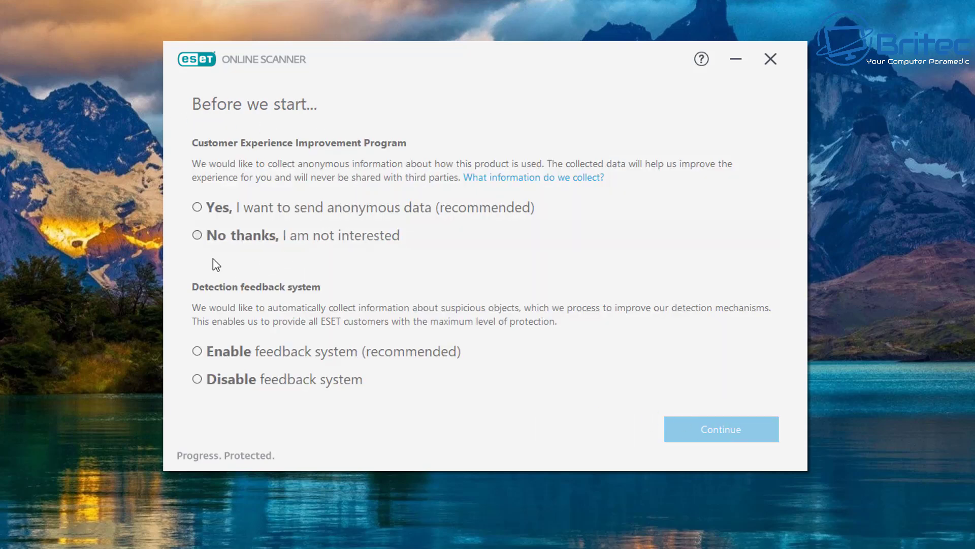
Decline anonymous data sharing and disable detection feedback, then continue to scan types.
left_click(202, 239)
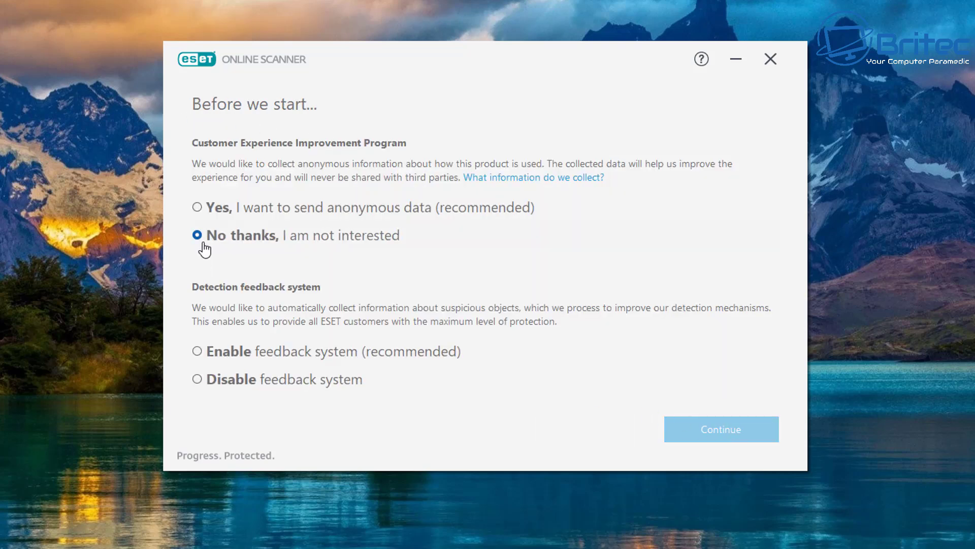
left_click(198, 382)
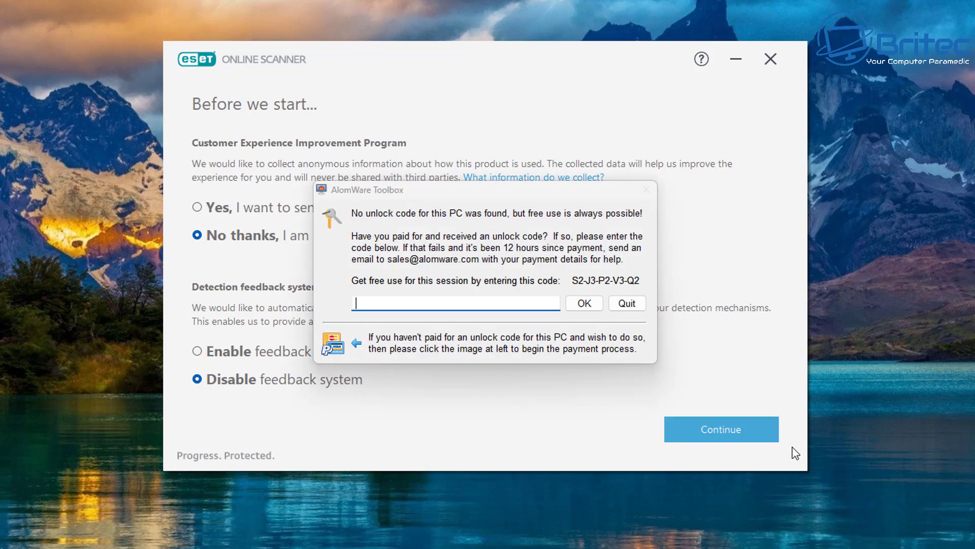
left_click(625, 305)
left_click(714, 428)
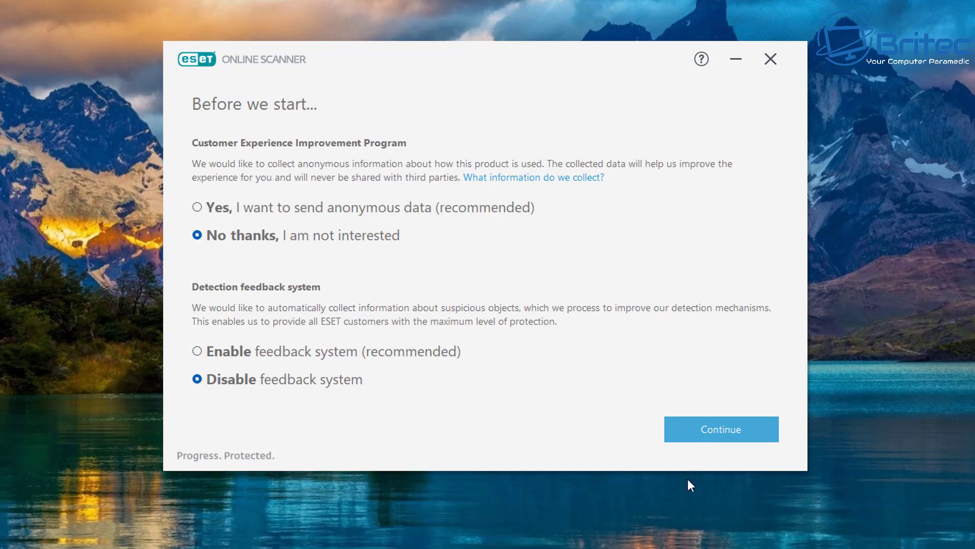
left_click(715, 429)
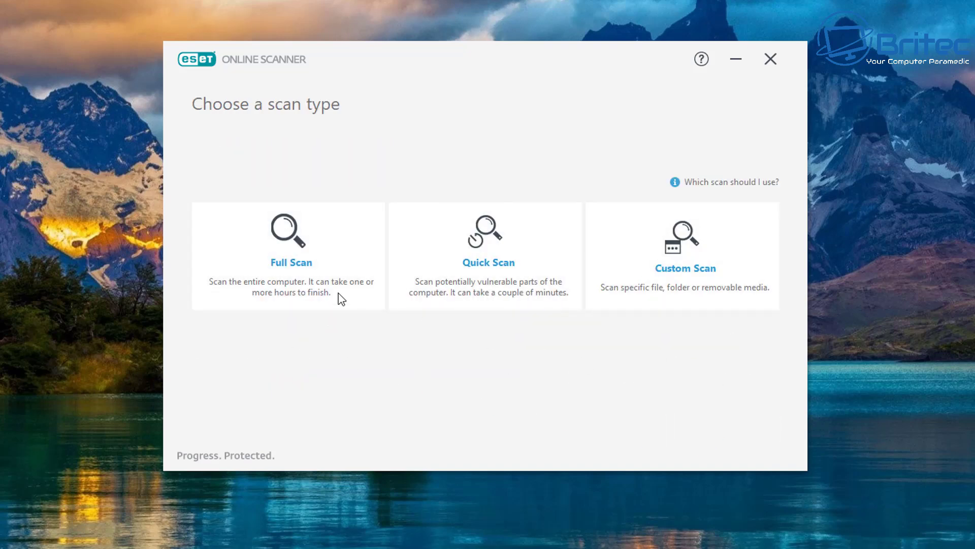
Start a custom ESET scan of recommended targets with unwanted-app detection enabled.
left_click(736, 270)
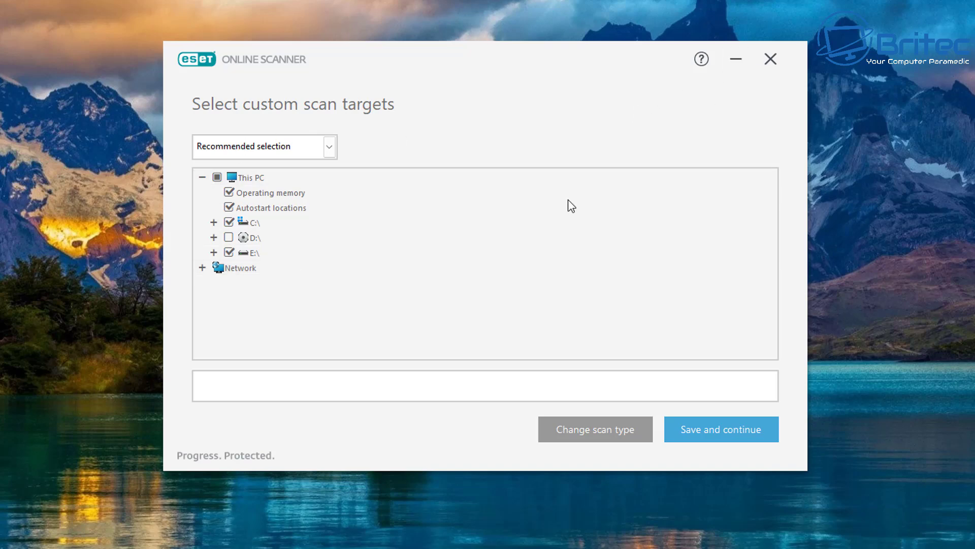
left_click(705, 431)
left_click(197, 217)
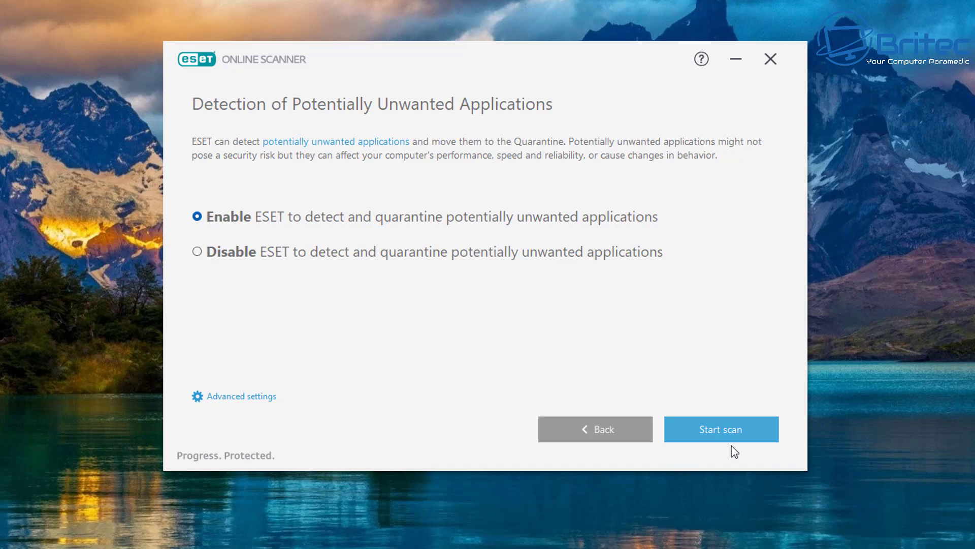
left_click(730, 429)
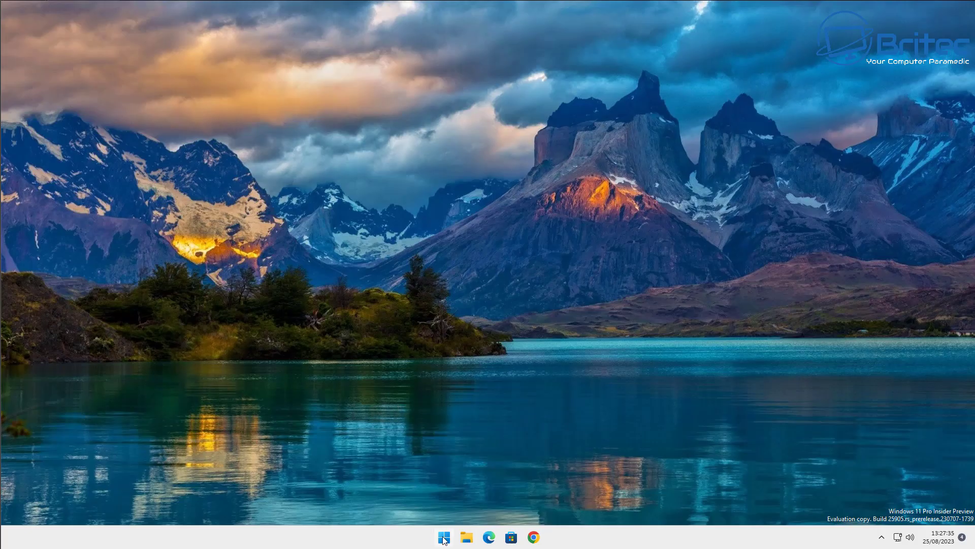
left_click(443, 537)
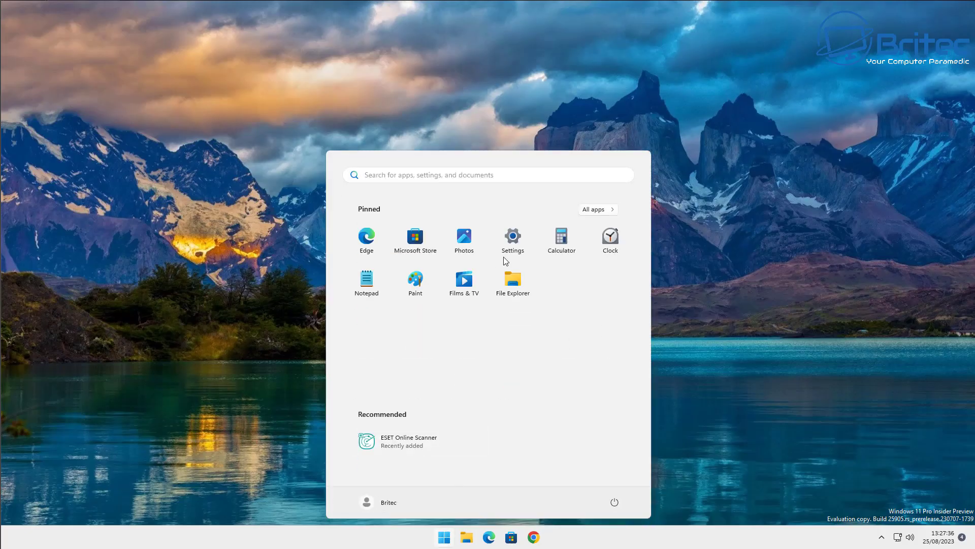
Reopen Windows Security and turn on potentially unwanted app blocking under App & browser control.
left_click(516, 234)
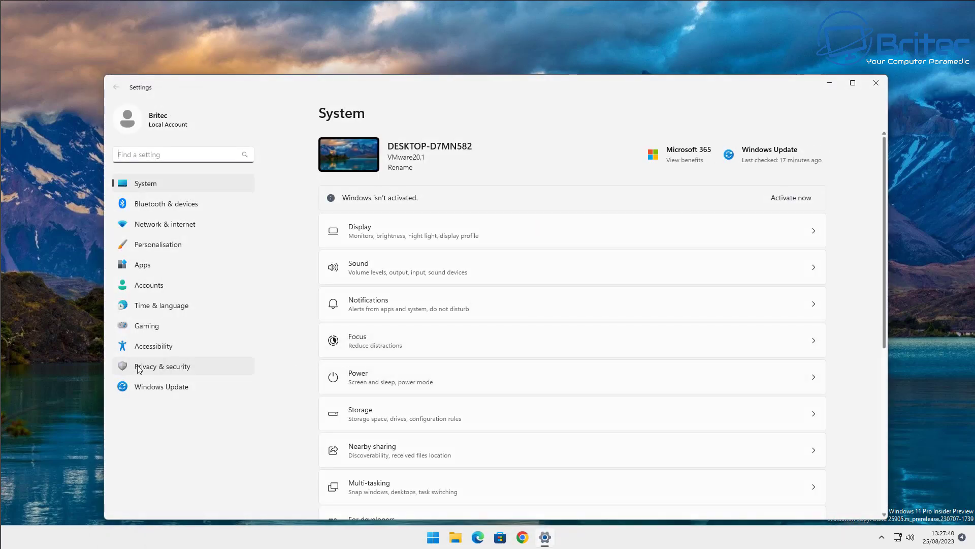
left_click(132, 365)
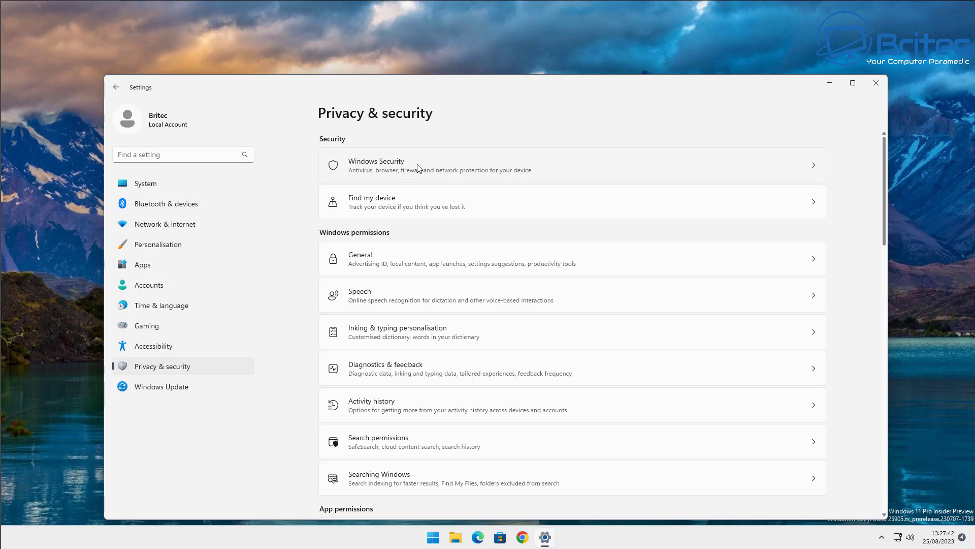
left_click(419, 164)
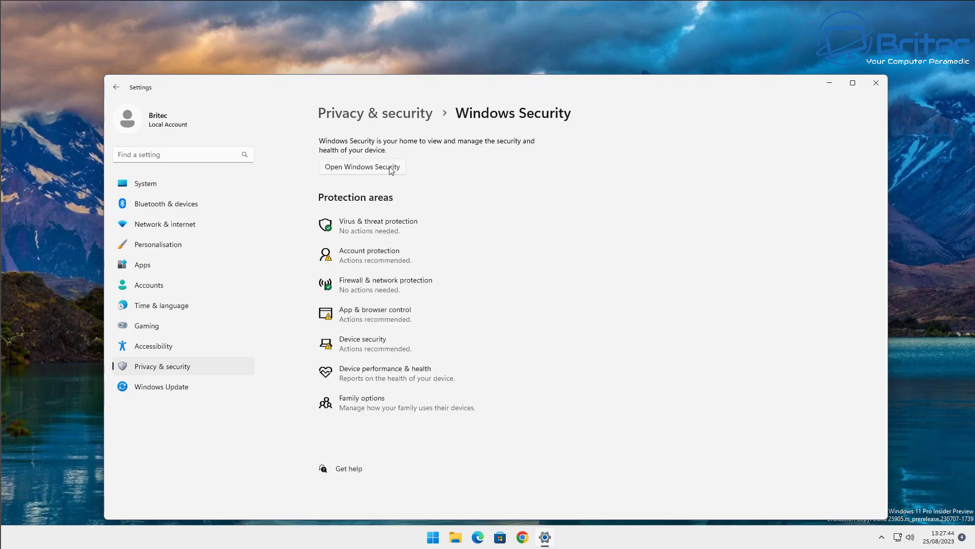
left_click(362, 167)
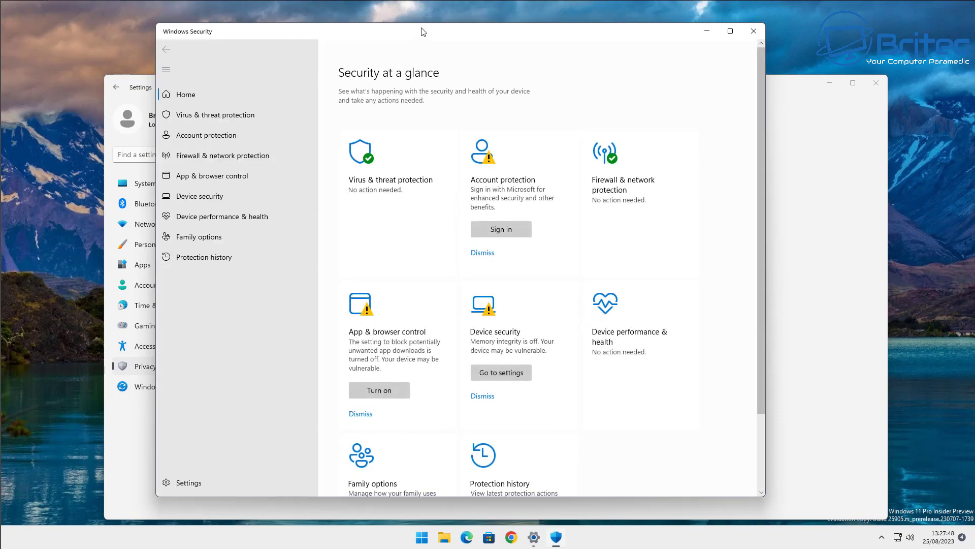
left_click_drag(422, 32, 466, 43)
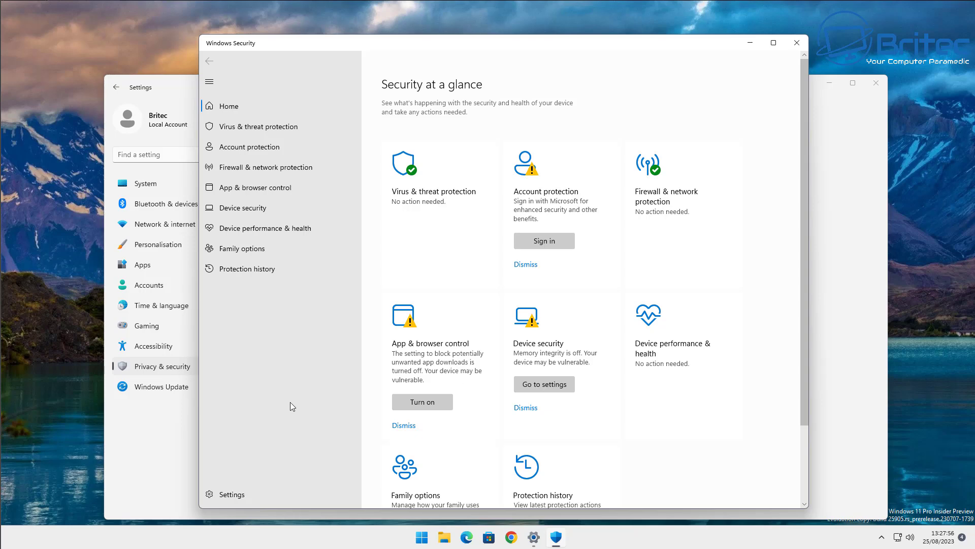
left_click(412, 402)
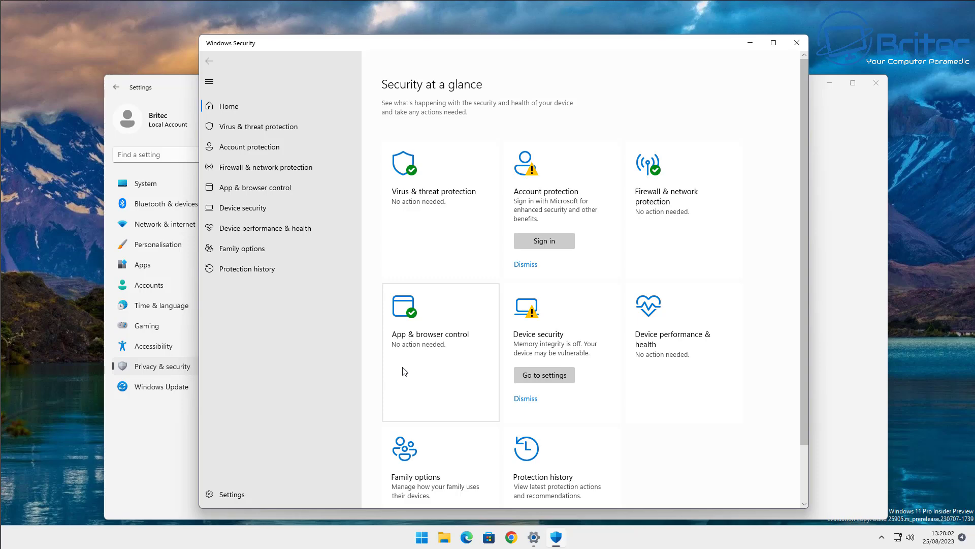
scroll(403, 371, "down", 2)
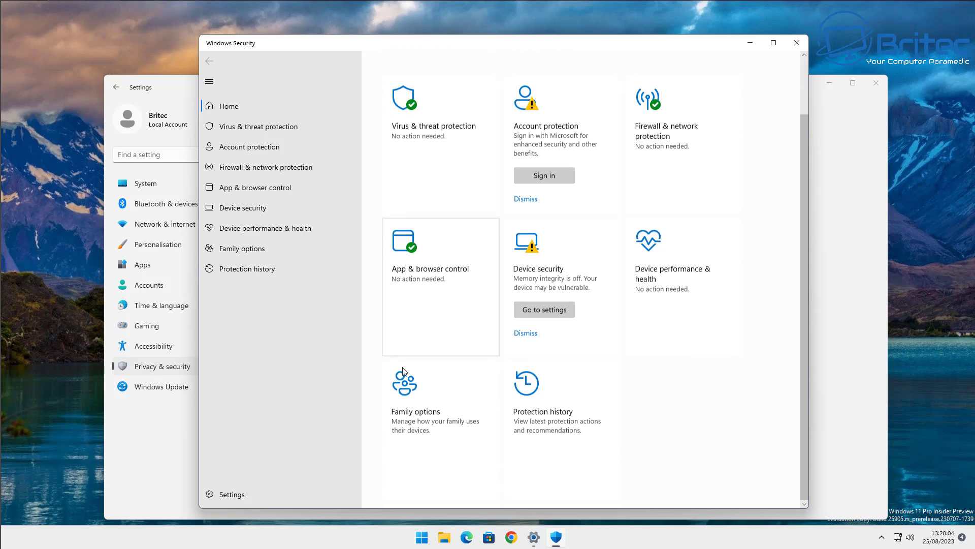
scroll(400, 371, "up", 2)
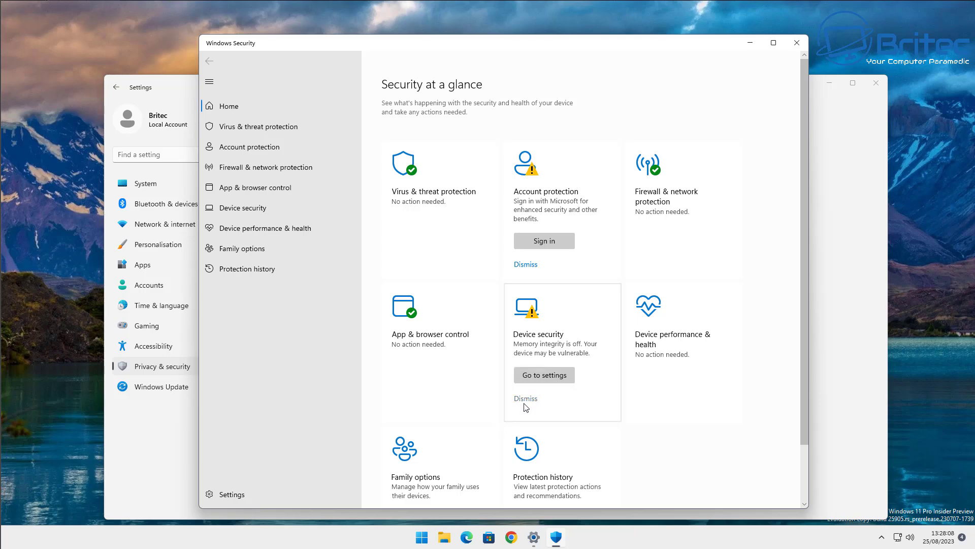
Turn on Memory integrity under Core isolation and approve the UAC prompt, pending a restart.
left_click(541, 376)
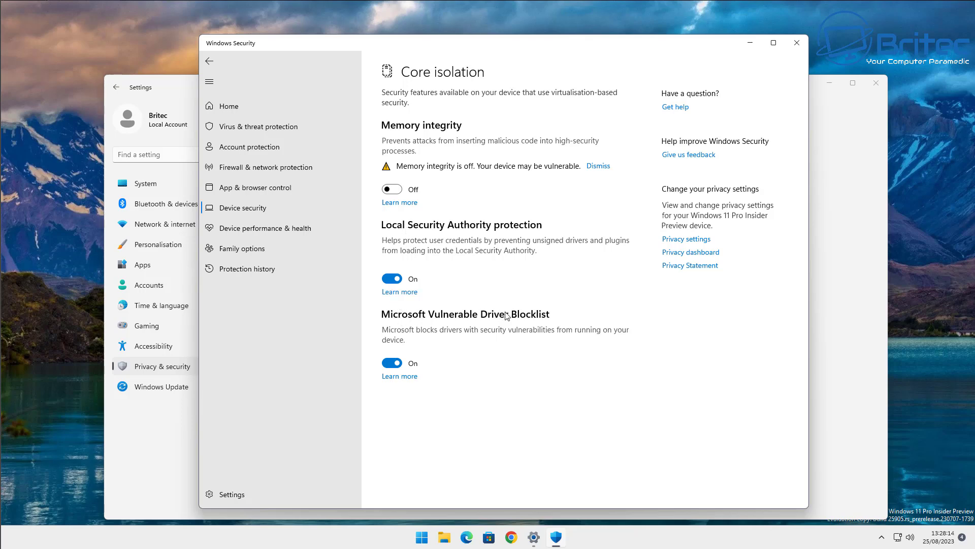
left_click(397, 282)
left_click(398, 190)
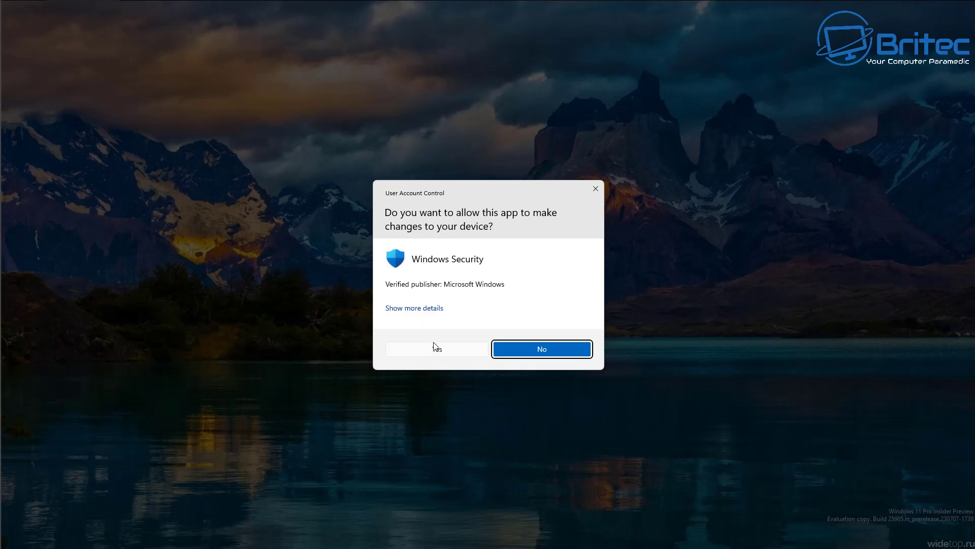
left_click(435, 348)
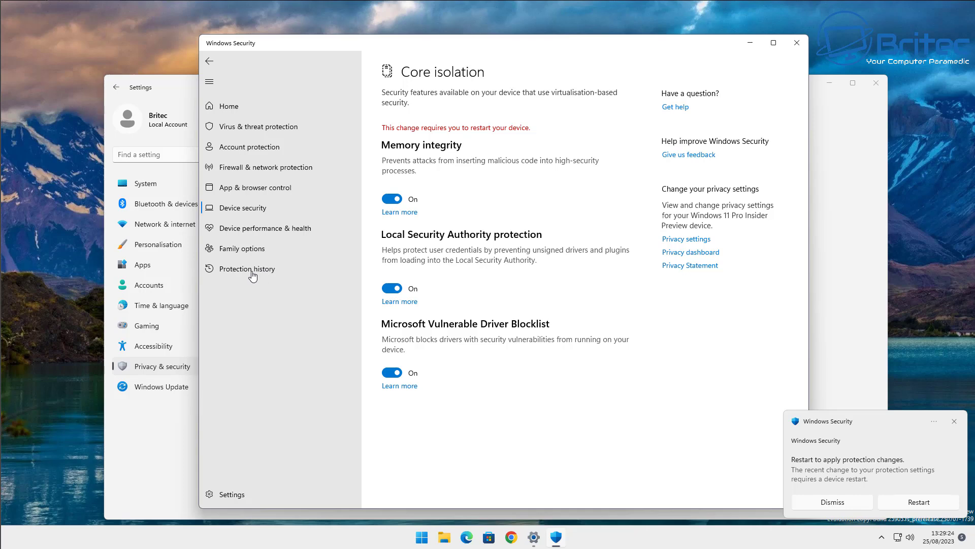
Open Reputation-based protection settings and turn on Phishing protection, approving the prompt.
left_click(242, 191)
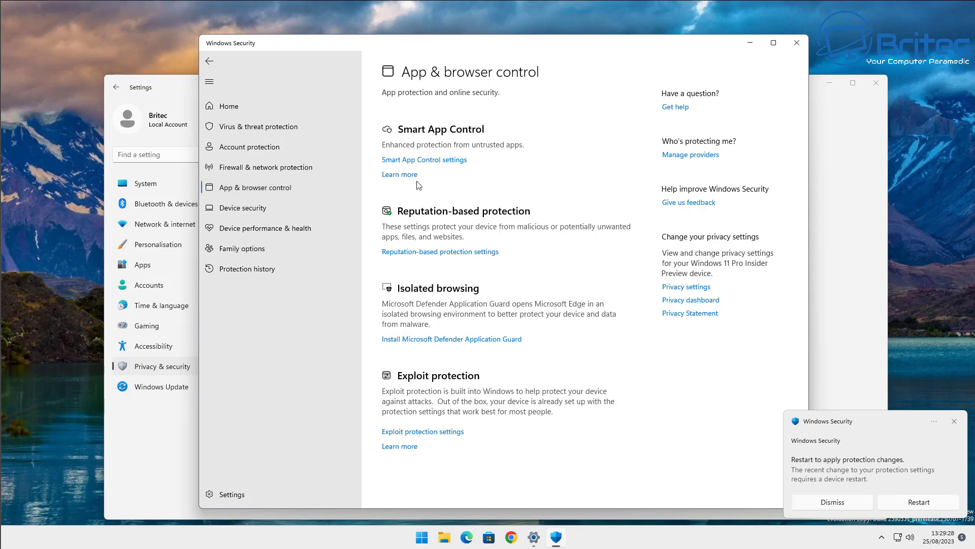
left_click(420, 253)
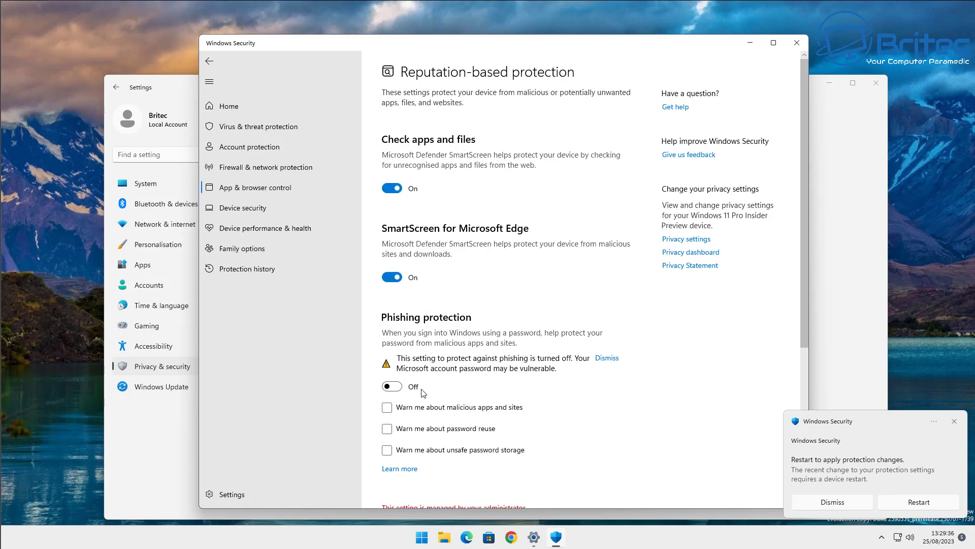
left_click(392, 386)
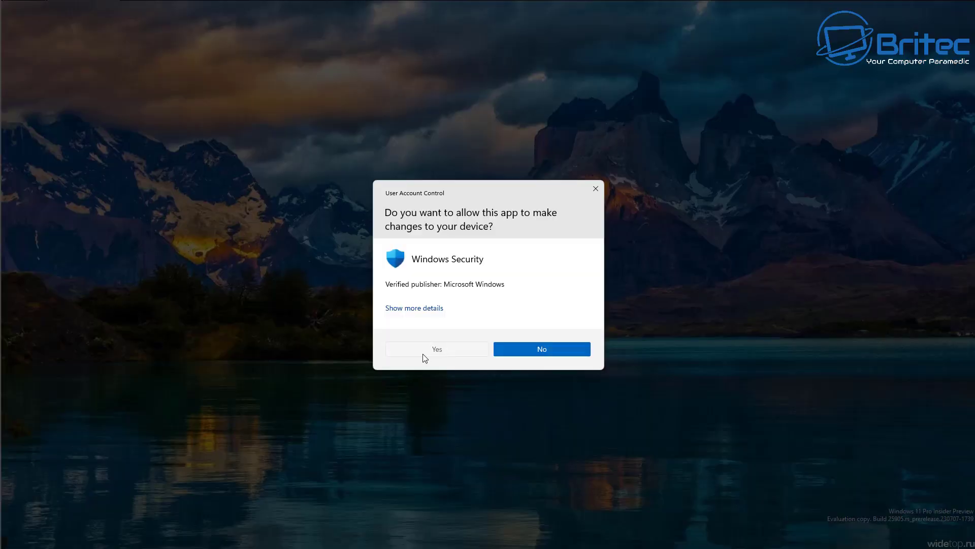
left_click(423, 353)
Enable warnings for password reuse and unsafe password storage, approving each prompt.
left_click(384, 411)
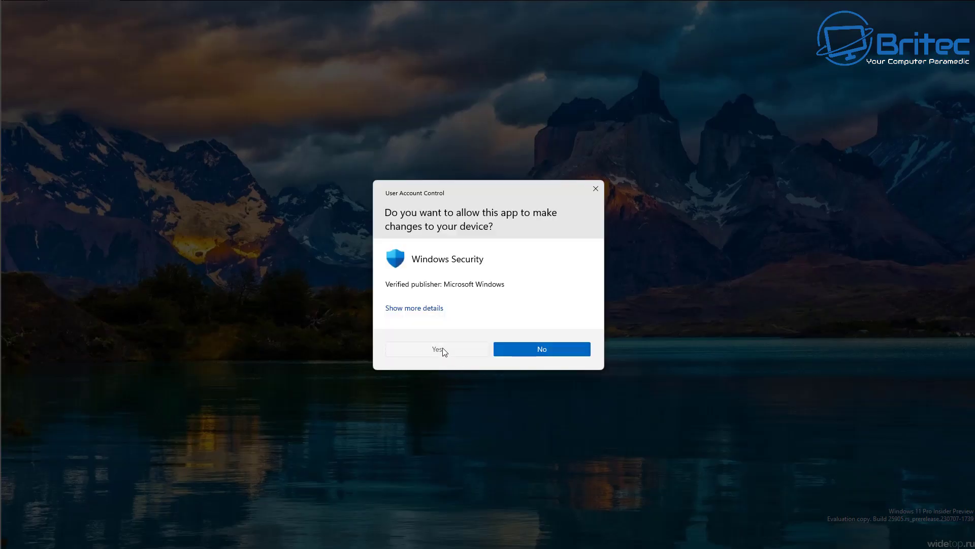
left_click(442, 348)
left_click(388, 430)
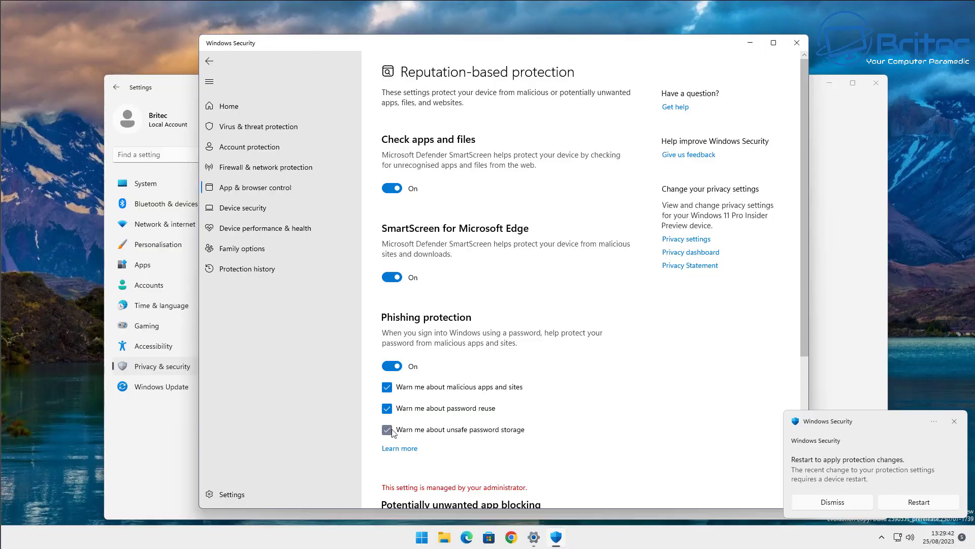
left_click(449, 350)
left_click(404, 368)
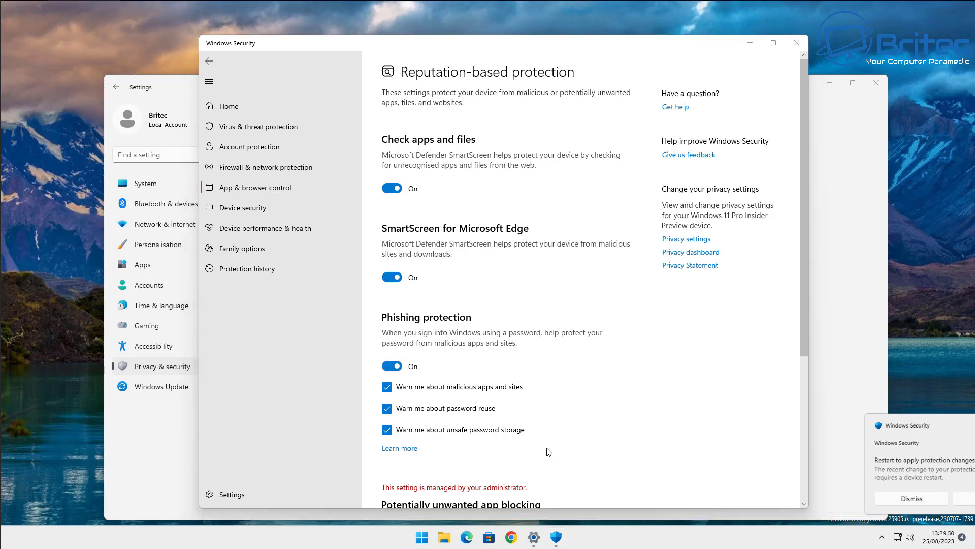
scroll(506, 430, "down", 5)
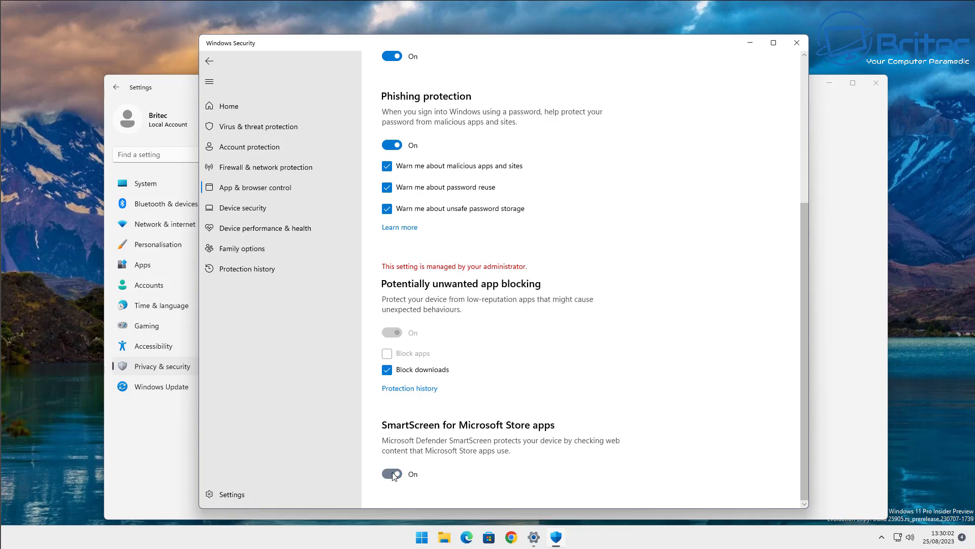
scroll(401, 460, "up", 5)
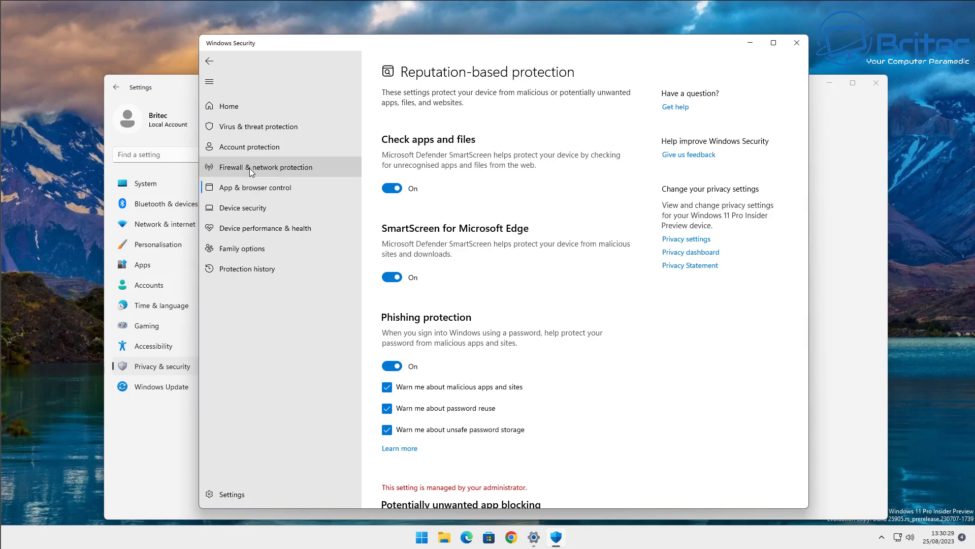
Toggle Blocks all incoming connections on the Public network firewall, ending with it unchecked.
left_click(251, 172)
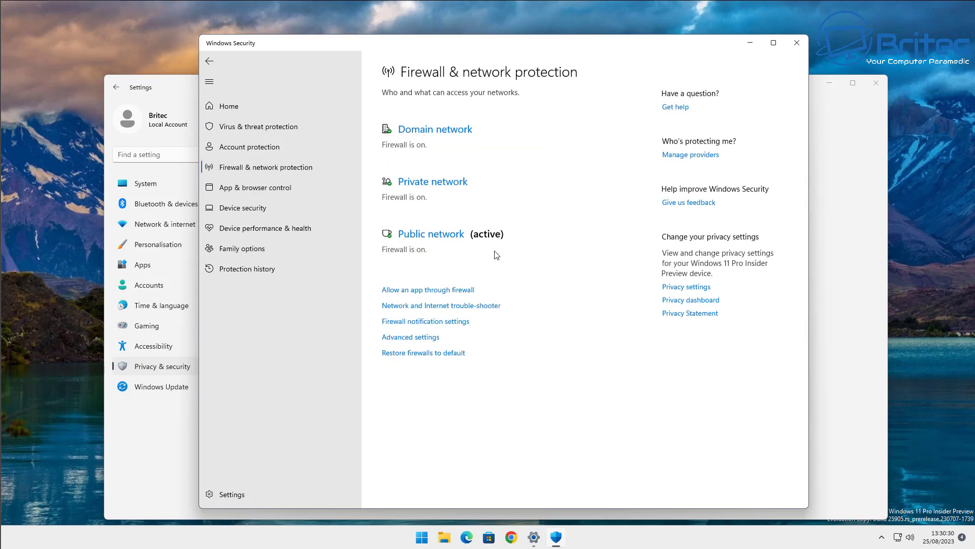
left_click(438, 235)
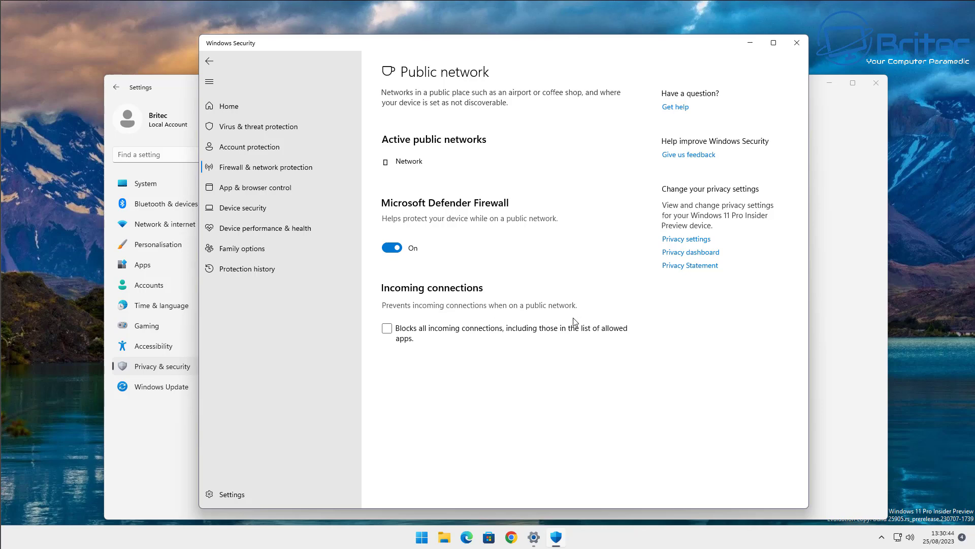
left_click(389, 330)
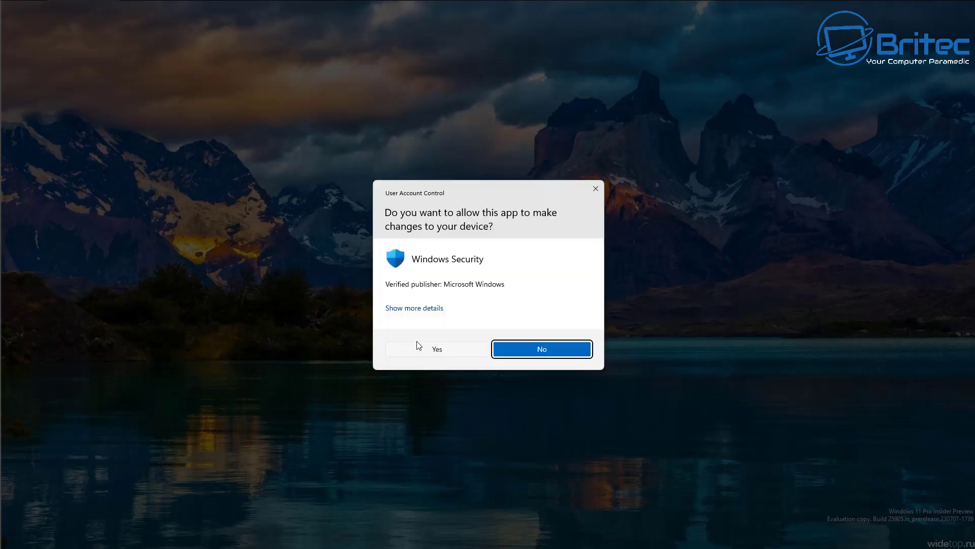
left_click(423, 349)
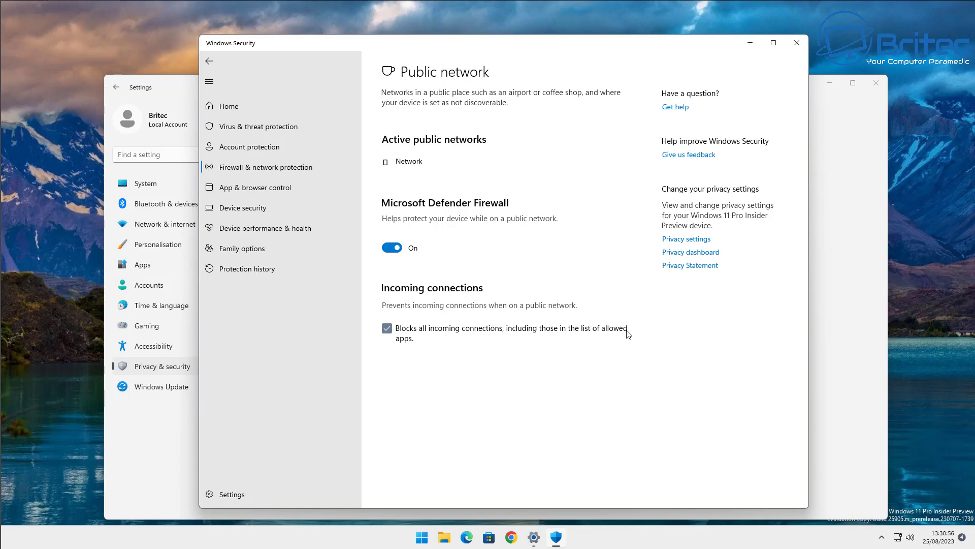
left_click(387, 328)
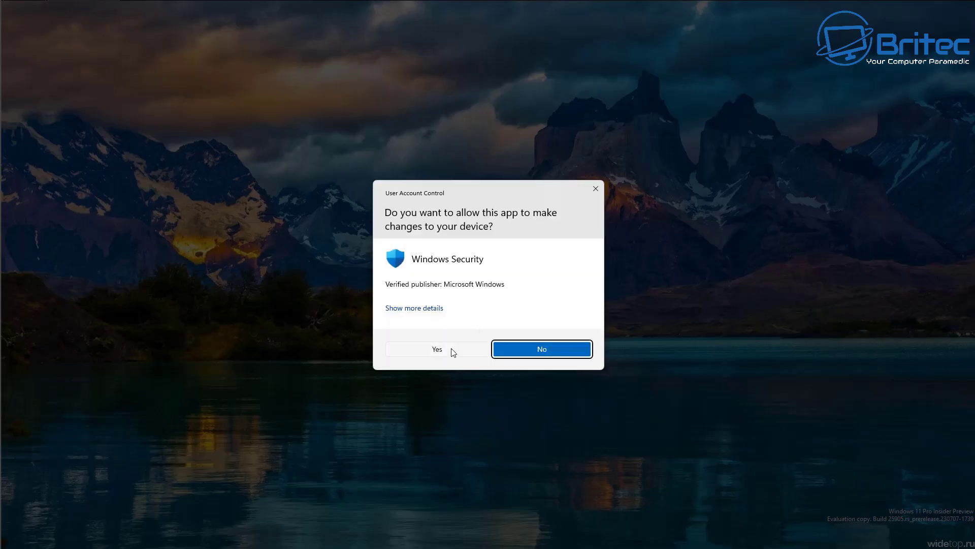
left_click(450, 351)
left_click(386, 328)
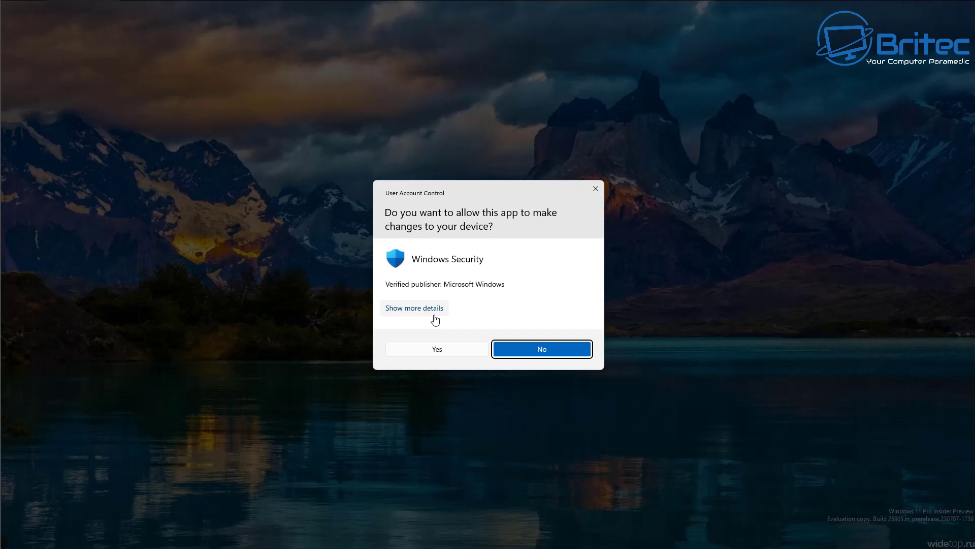
left_click(447, 350)
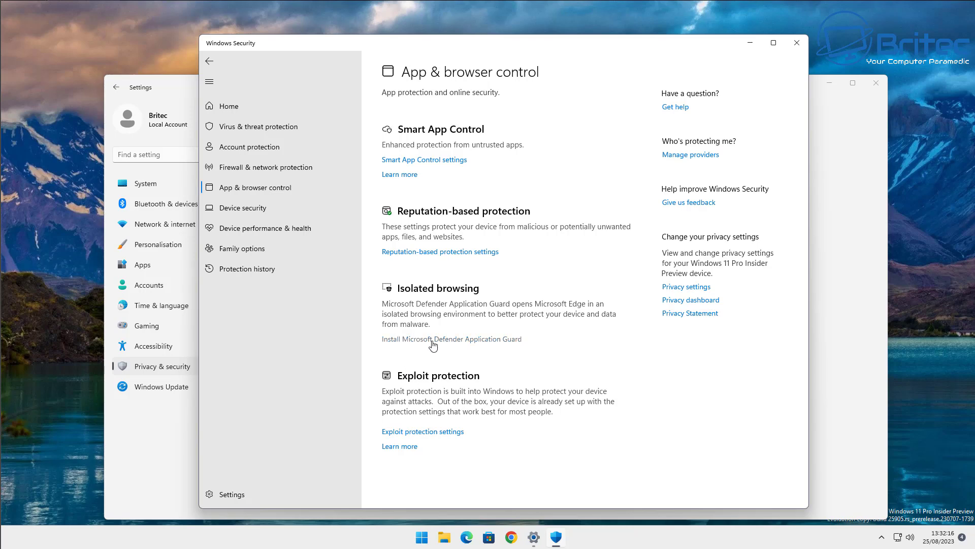
Start installing Microsoft Defender Application Guard, then view Protection history.
left_click(458, 344)
left_click(439, 351)
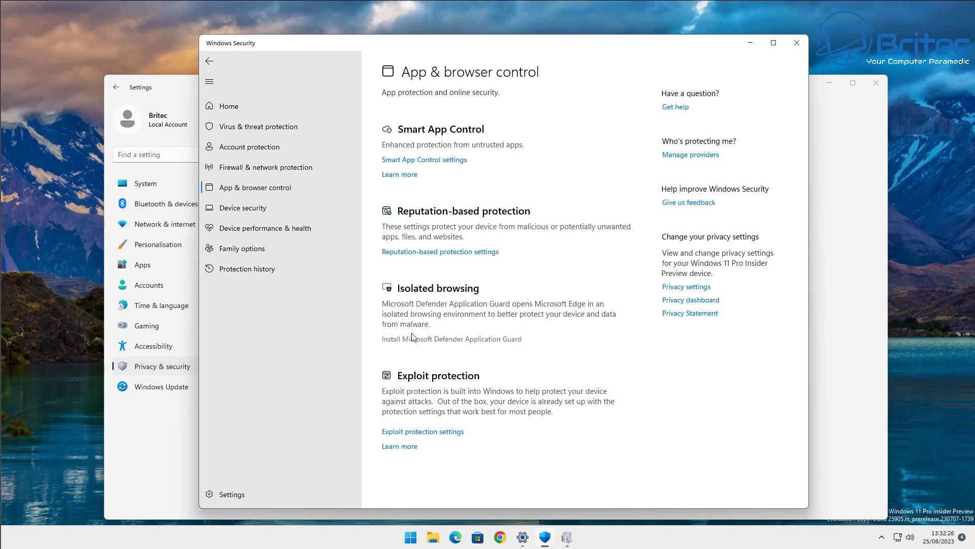
left_click(264, 268)
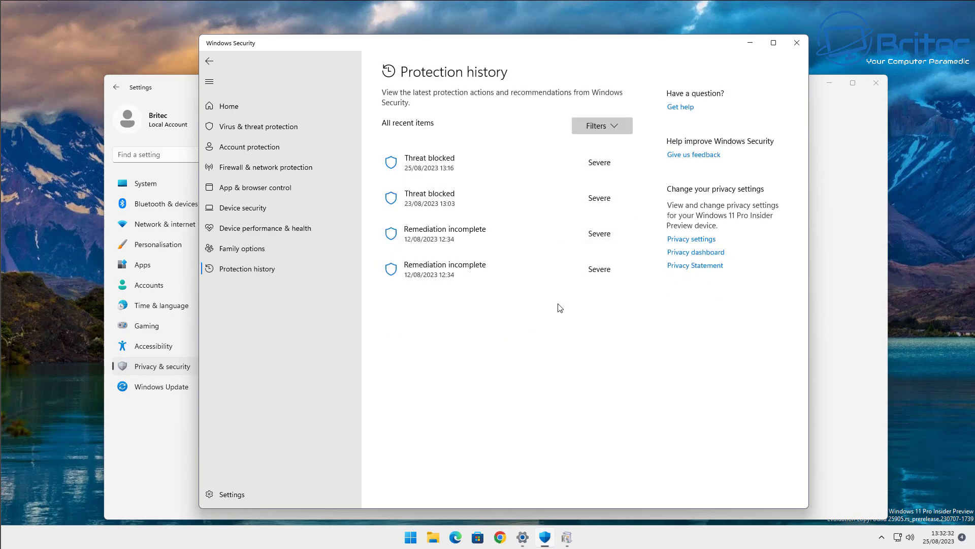
Review Family options and device health, then open Manage BitLocker drive encryption from Device security.
left_click(236, 243)
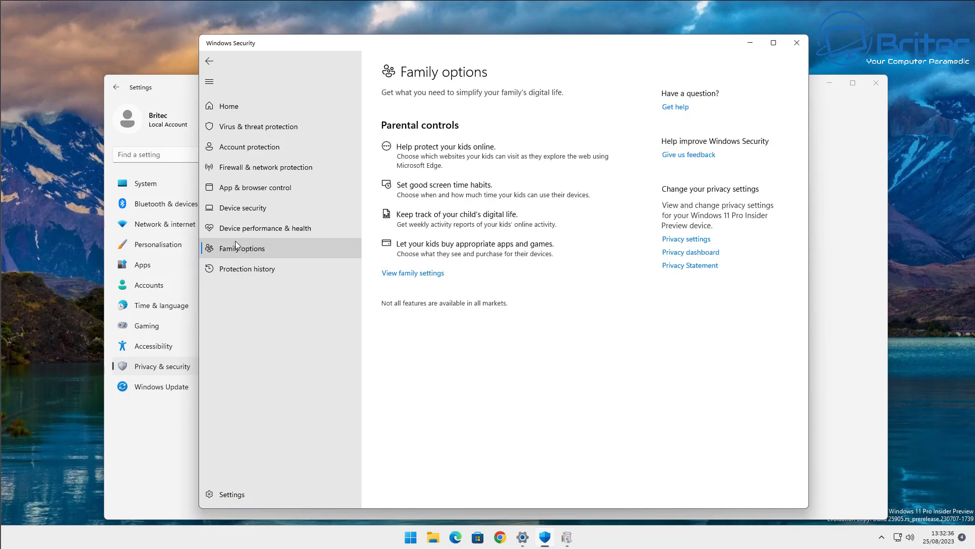
left_click(237, 230)
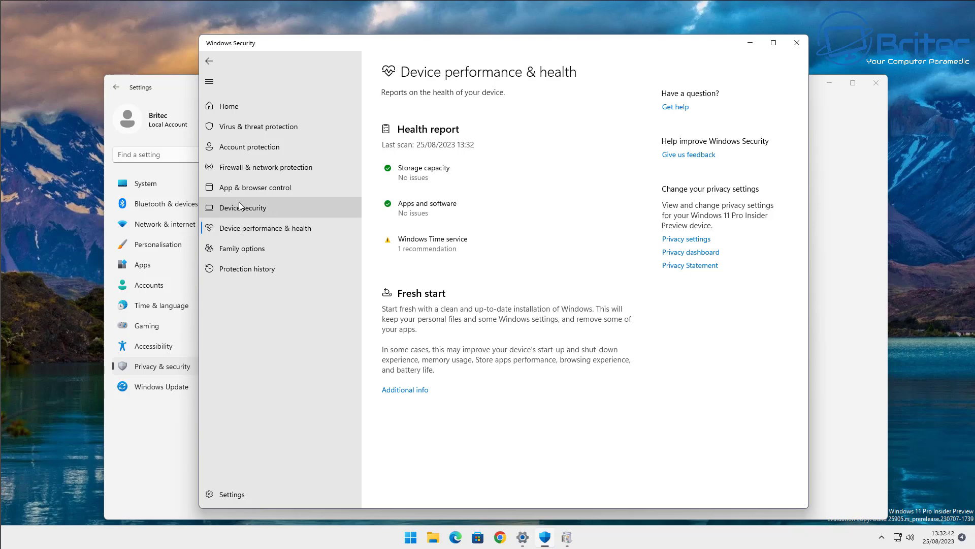
left_click(241, 206)
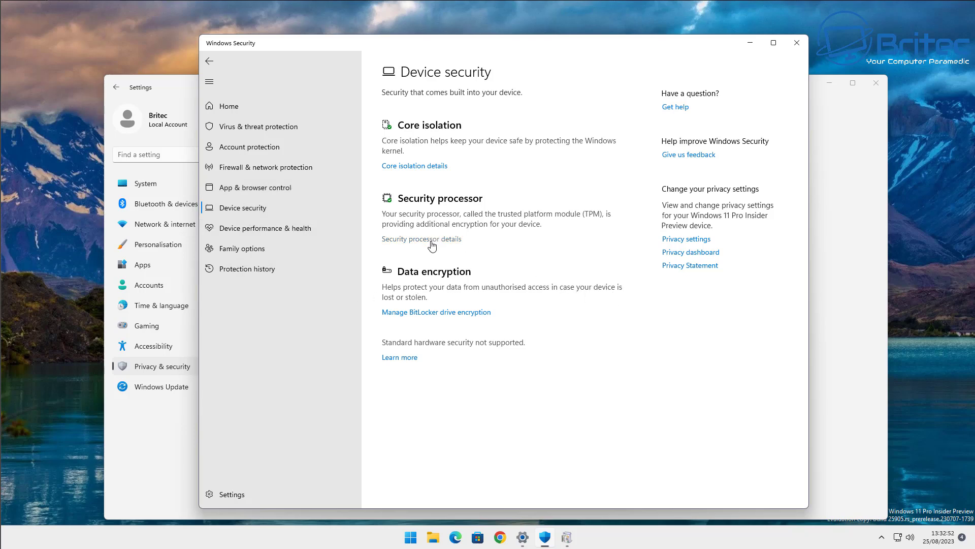
left_click(420, 312)
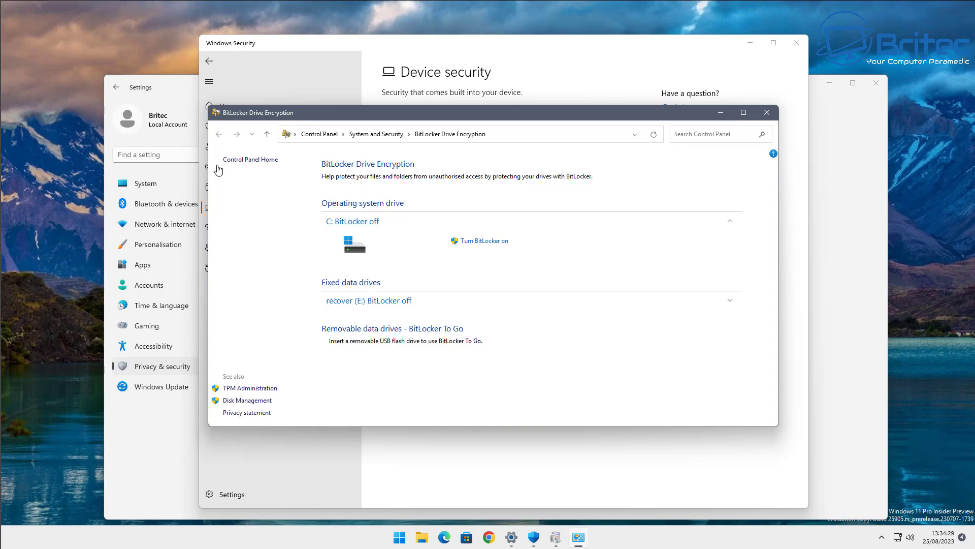
Close the BitLocker Drive Encryption window and then the Windows Security window.
left_click(766, 113)
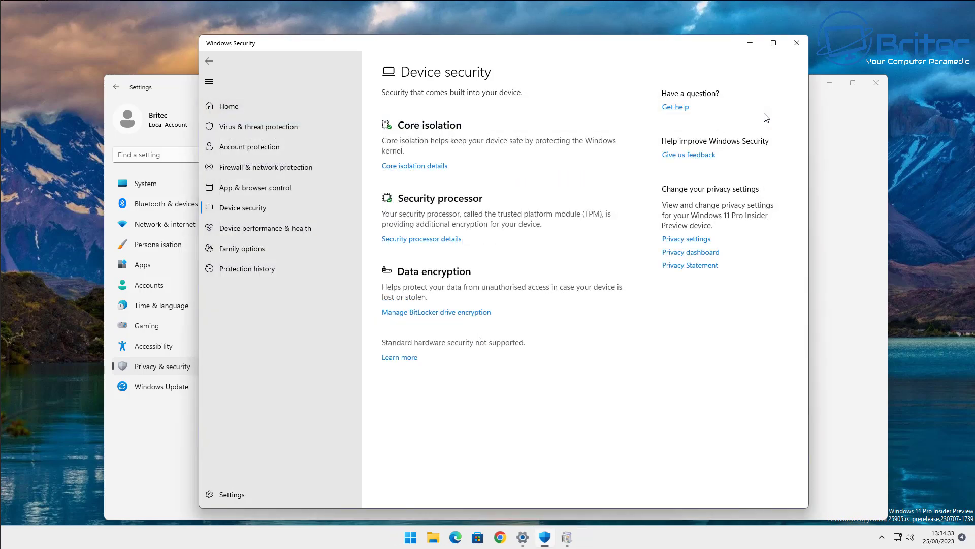
left_click(796, 43)
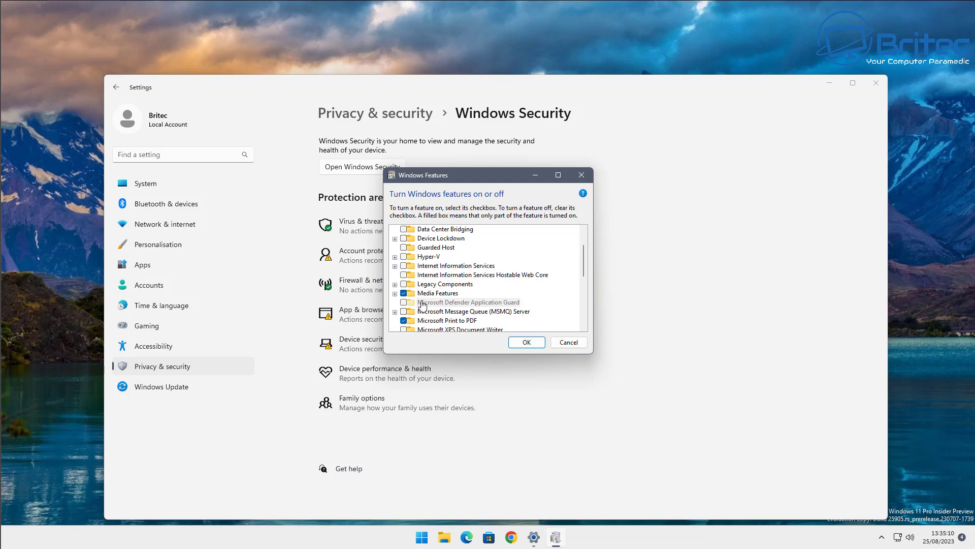
Cancel the Windows Features dialog without applying any changes.
left_click(568, 342)
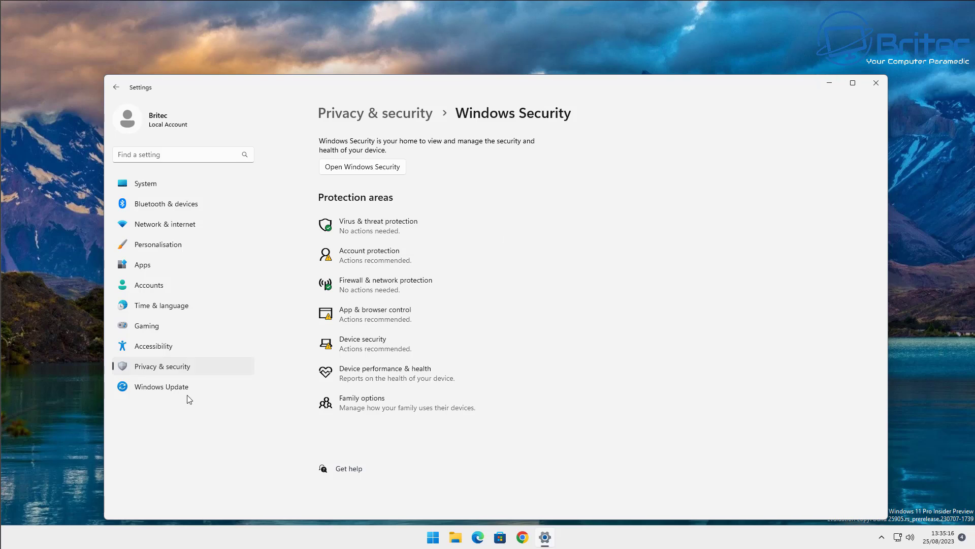
Go to System > Storage, expand Advanced storage settings and open Disks & volumes.
left_click(143, 185)
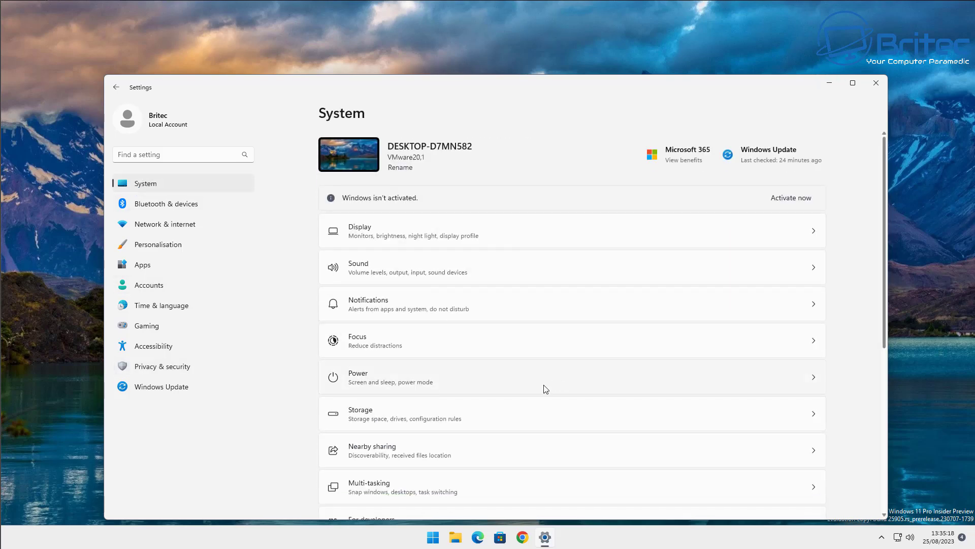
scroll(545, 392, "down", 6)
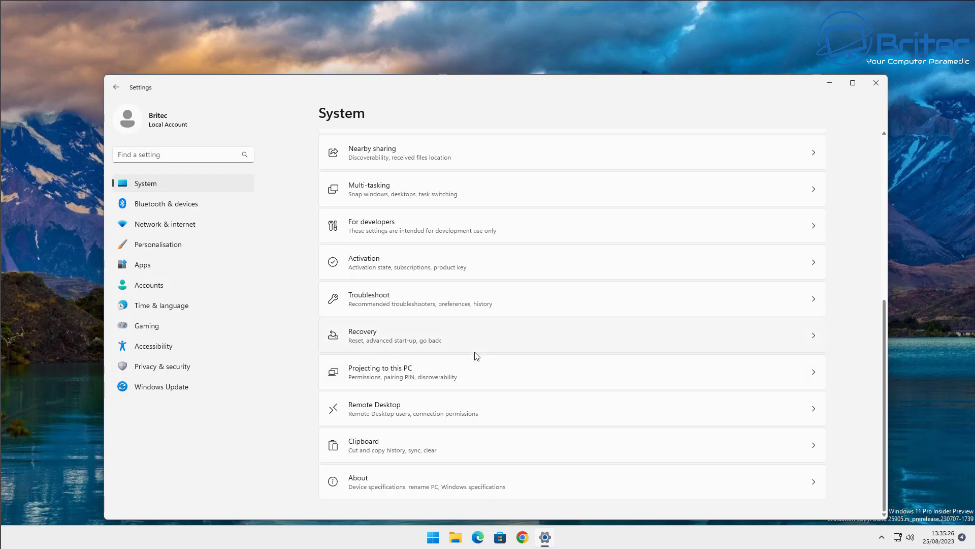
scroll(475, 354, "up", 4)
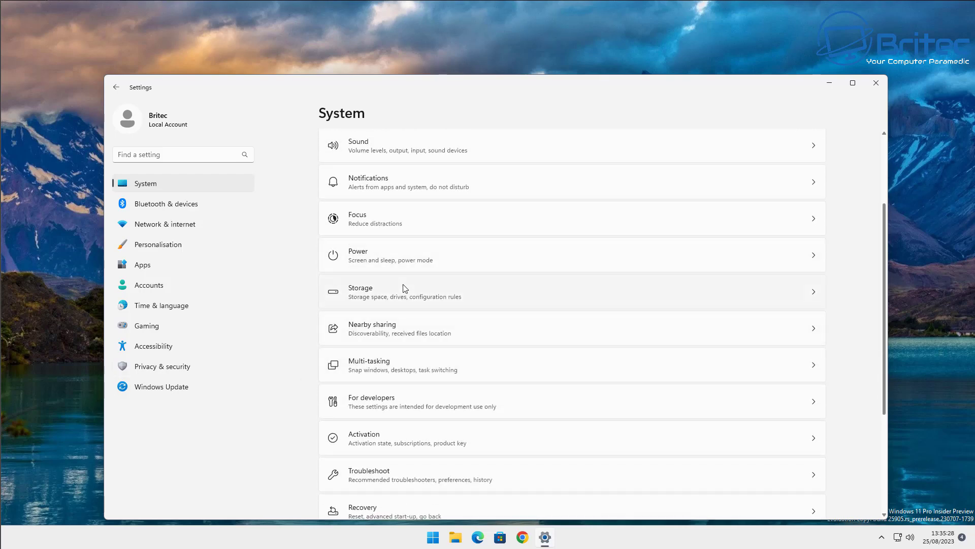
left_click(405, 289)
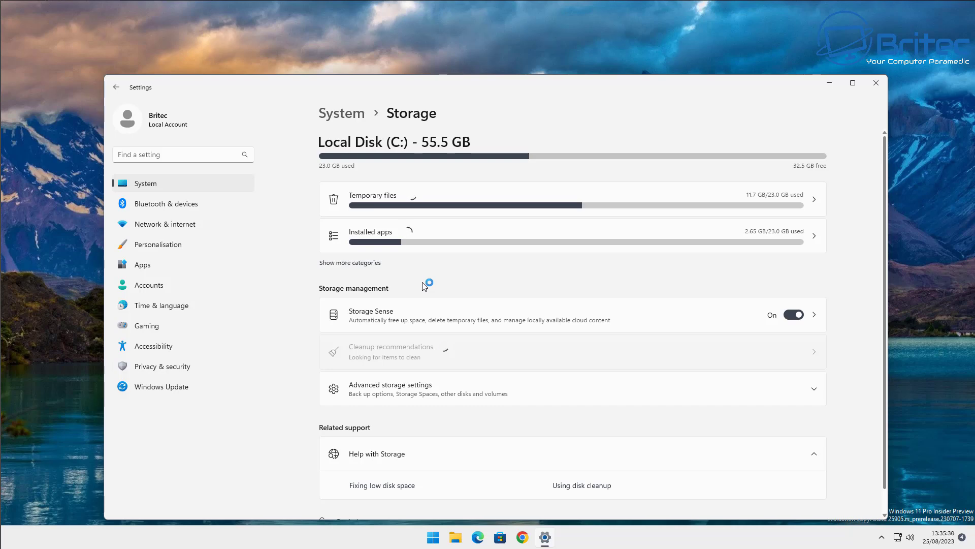
scroll(424, 286, "down", 1)
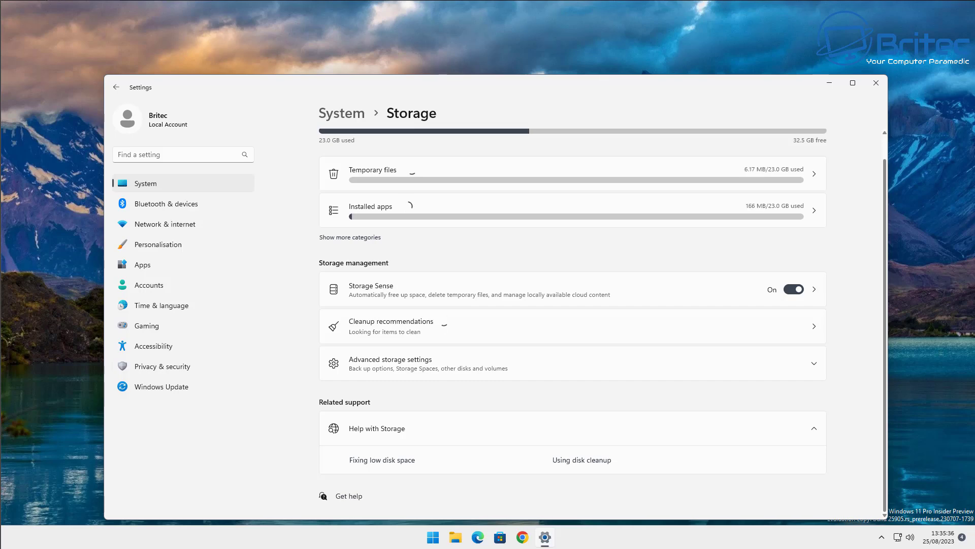
left_click(355, 365)
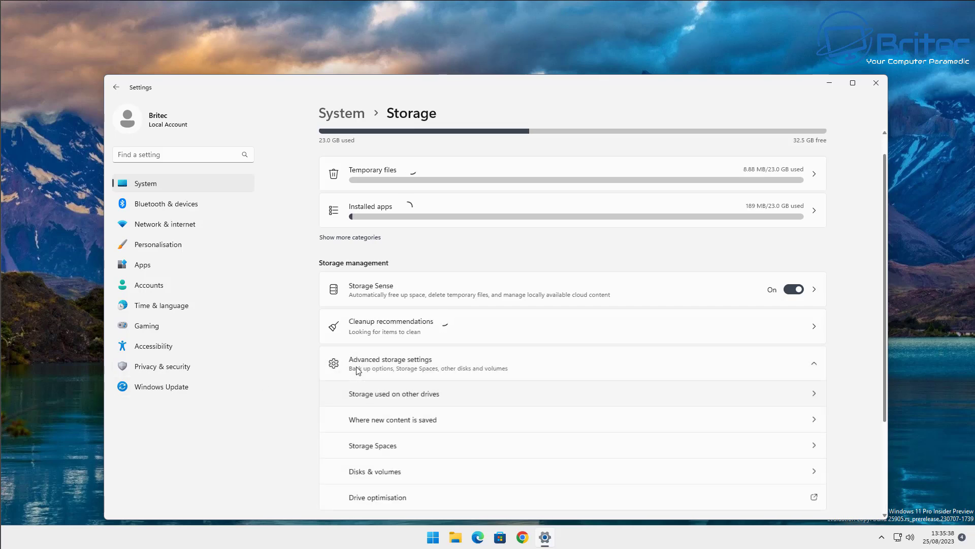
scroll(429, 369, "down", 2)
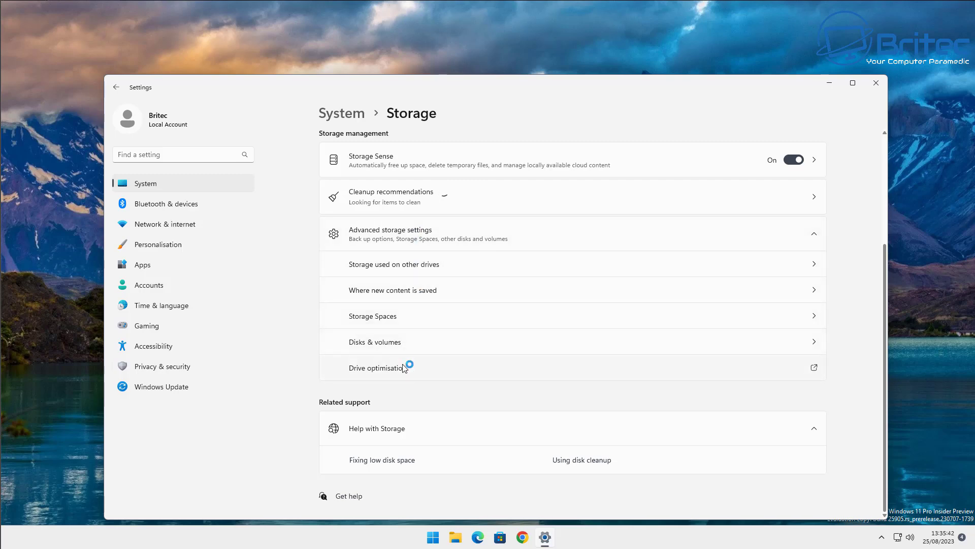
left_click(450, 345)
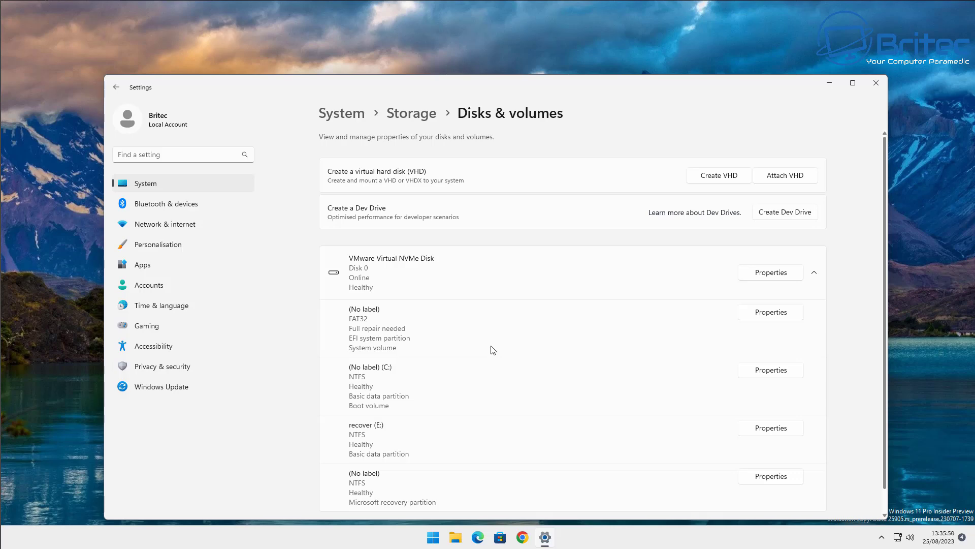
View the VMware Virtual NVMe Disk's properties, then return to the Disks & volumes list.
scroll(492, 351, "down", 1)
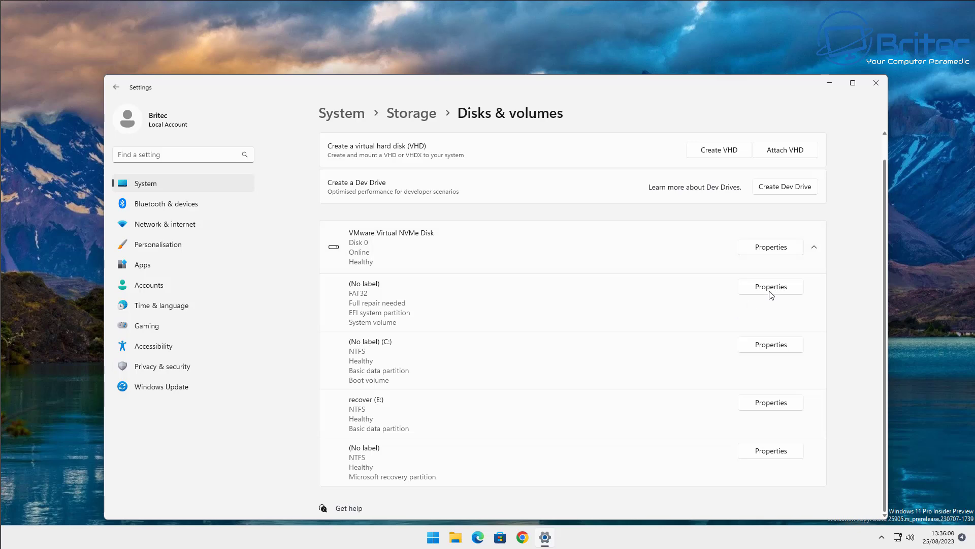
left_click(770, 247)
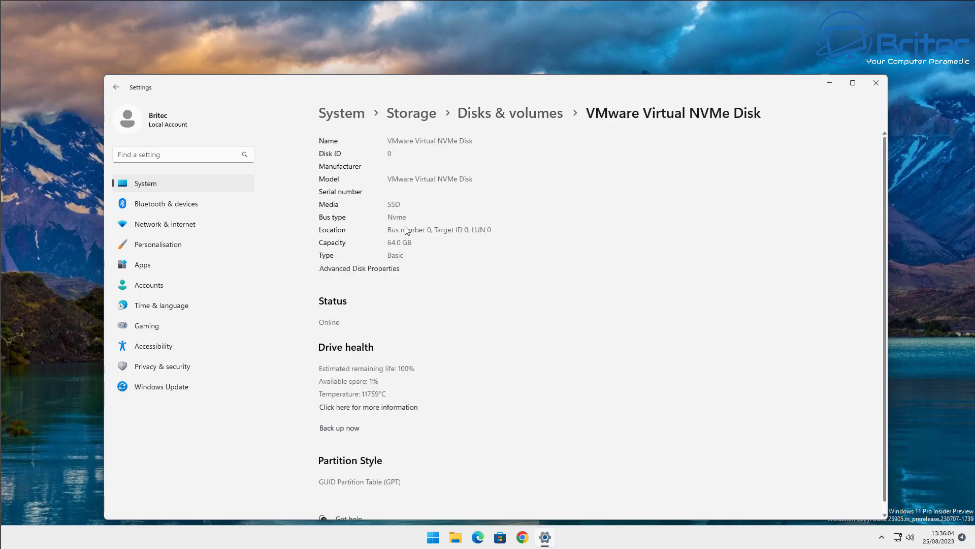
scroll(412, 265, "down", 1)
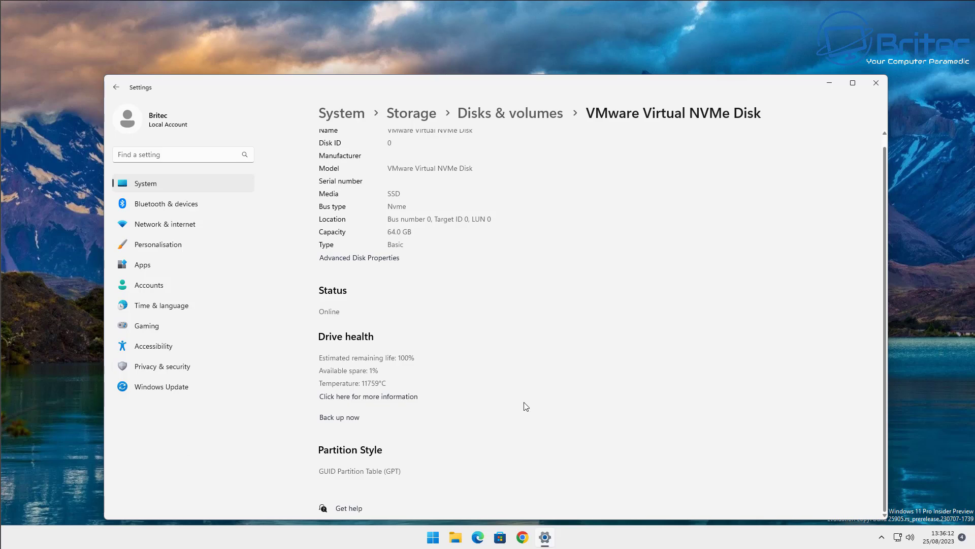
scroll(526, 405, "up", 1)
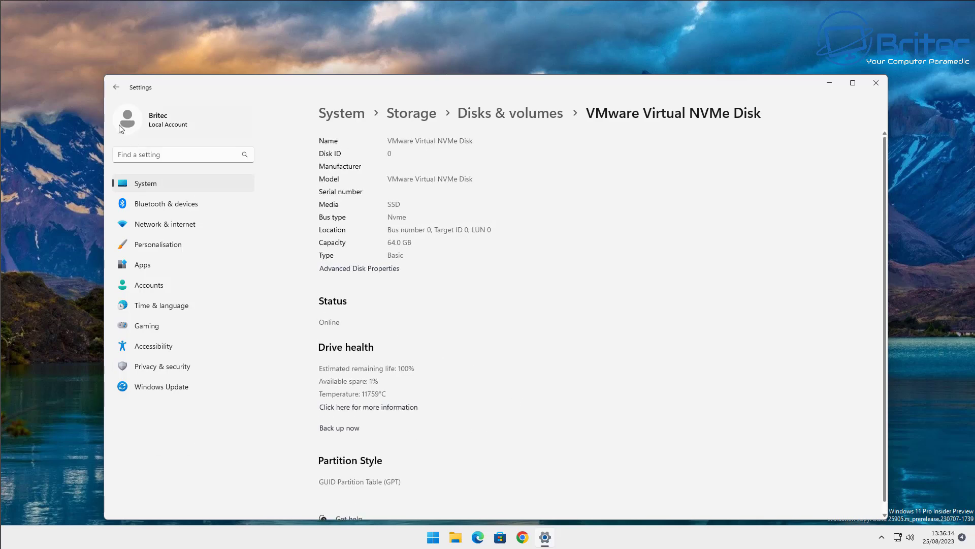
left_click(115, 88)
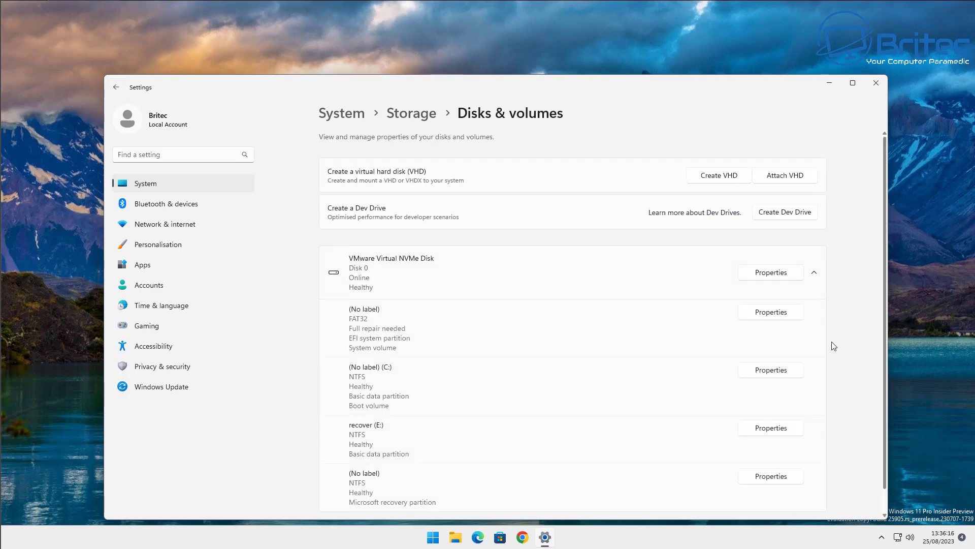
Expand the disk's partitions and open the C: volume's properties.
scroll(833, 345, "down", 1)
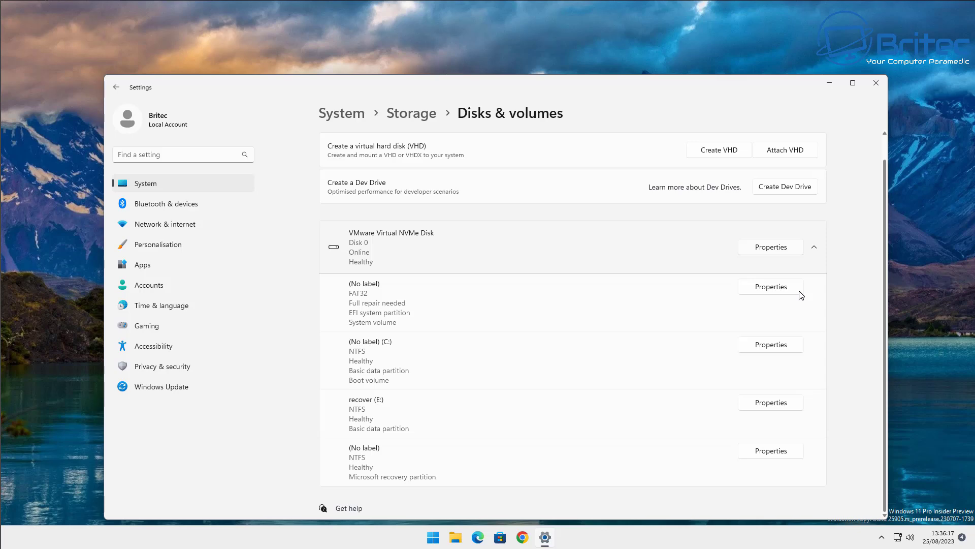
left_click(800, 265)
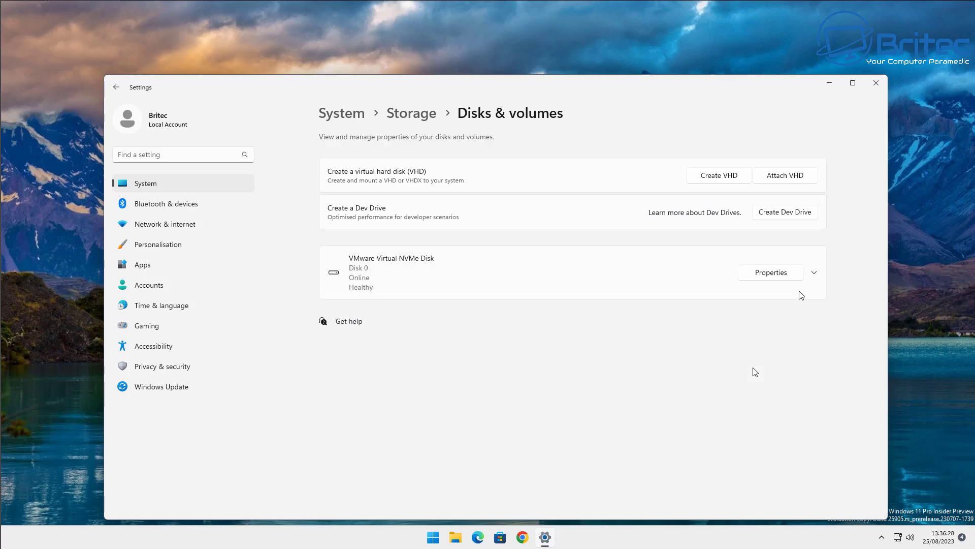
left_click(814, 272)
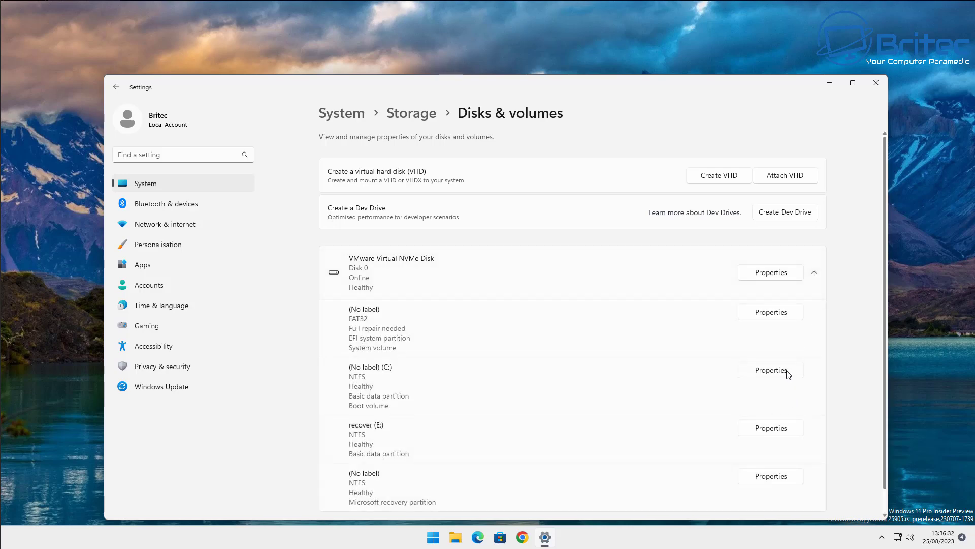
left_click(787, 371)
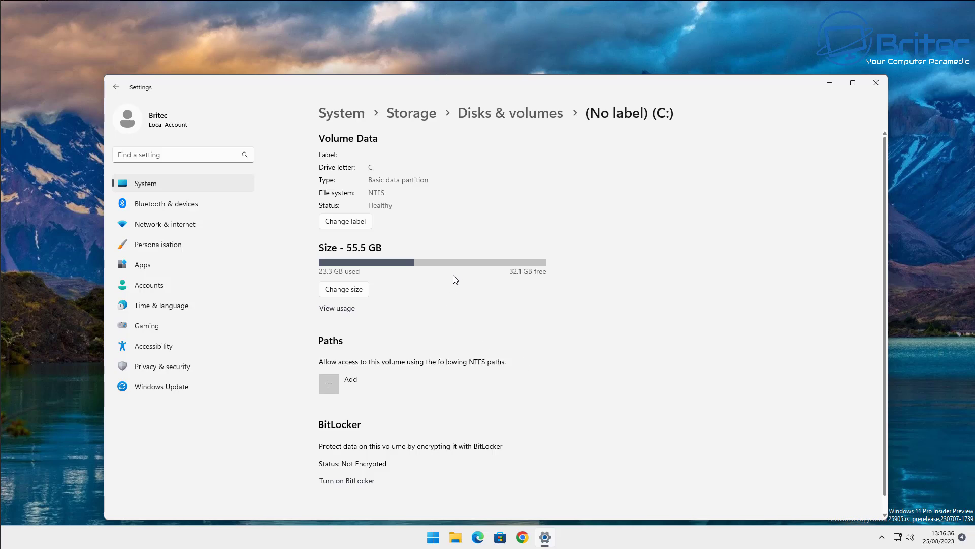
Choose Turn on BitLocker at the bottom of the C: volume page.
scroll(455, 277, "down", 1)
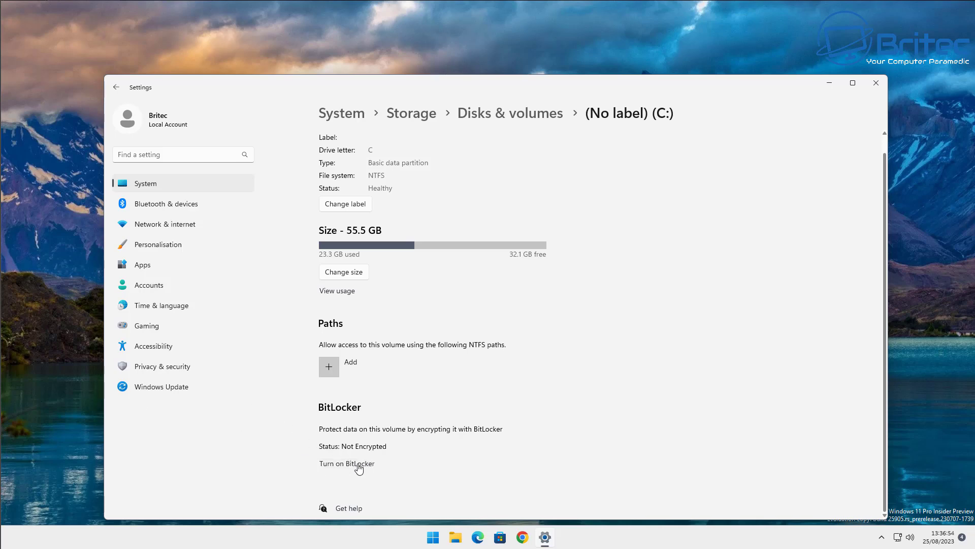
left_click(358, 465)
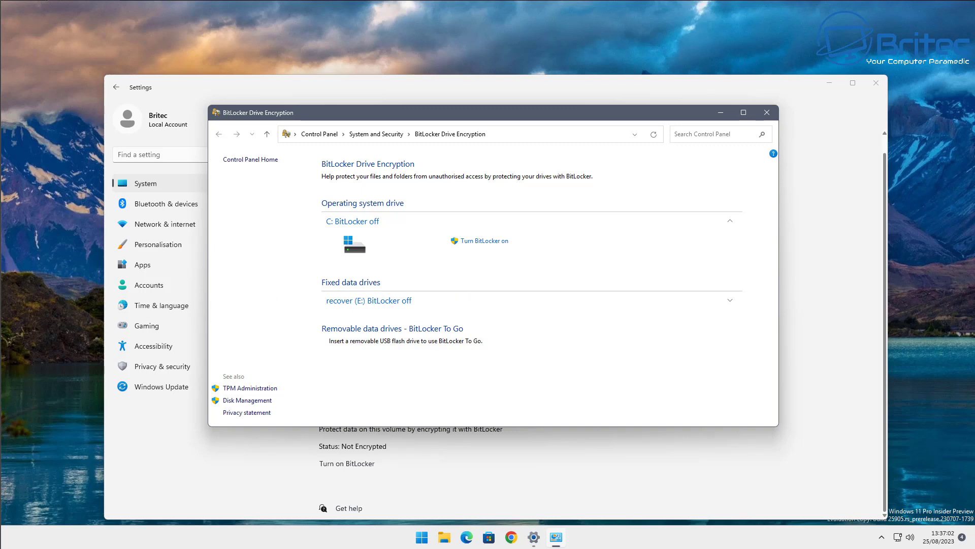
Turn BitLocker on for C:, retry after the bootable-media error, and save the recovery key to the Microsoft account.
left_click(486, 241)
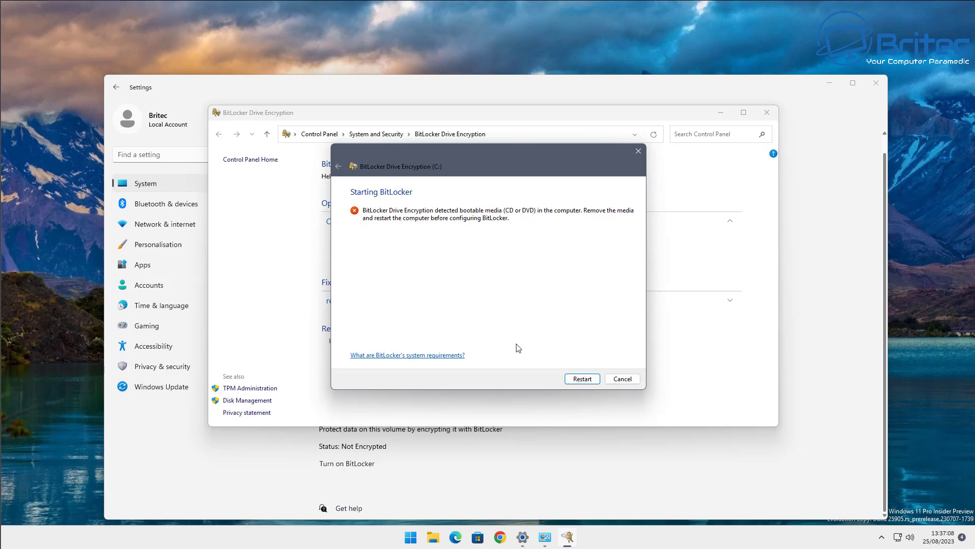
left_click(623, 379)
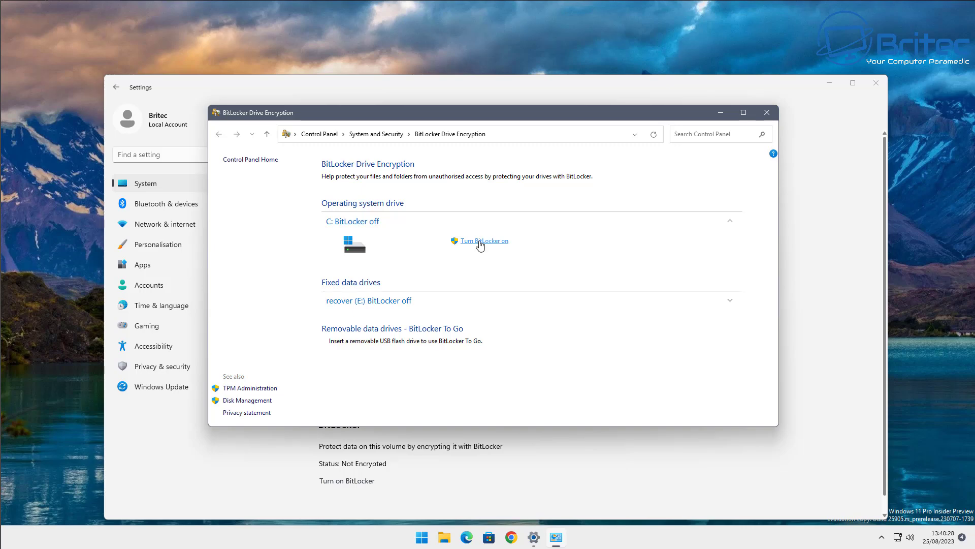
left_click(480, 243)
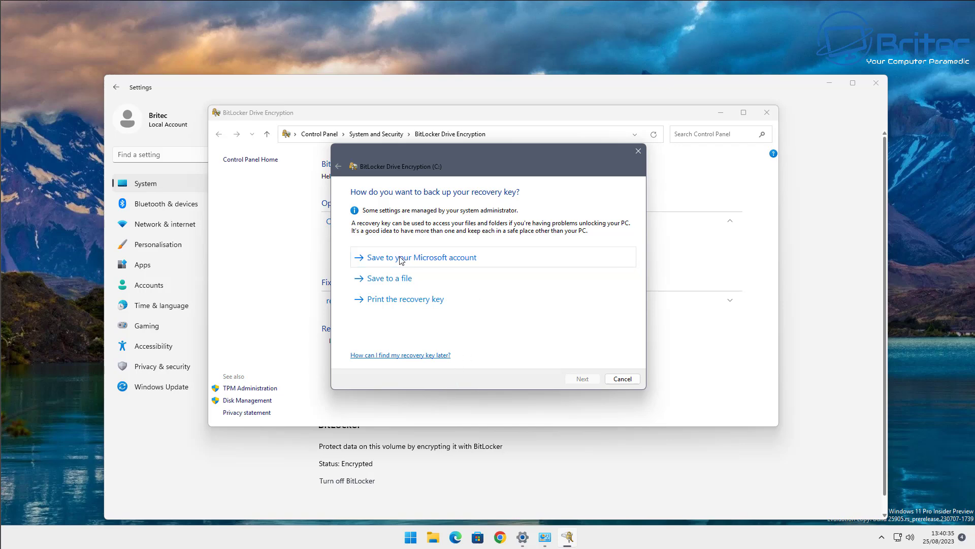
left_click(447, 264)
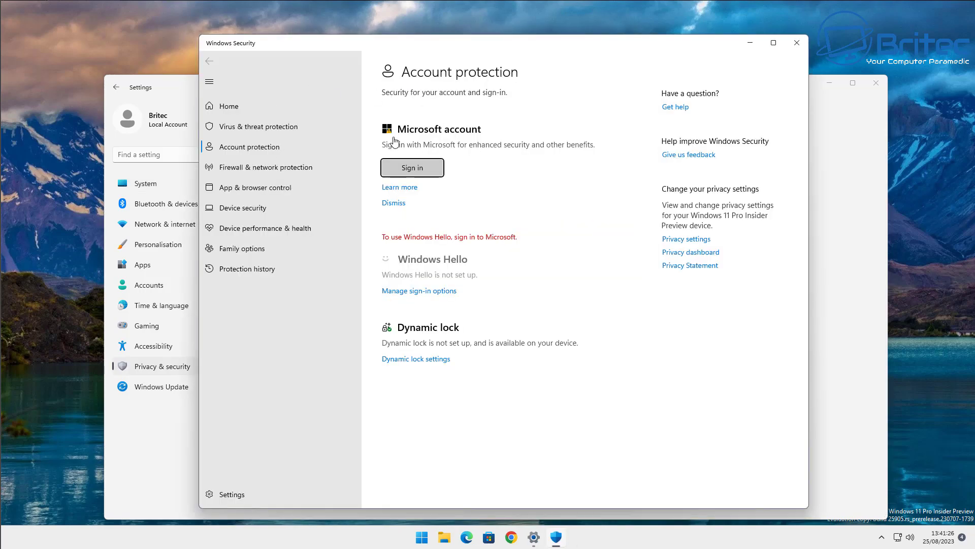
Go from Account protection's Sign in section to Settings' Sign-in options page.
left_click(420, 172)
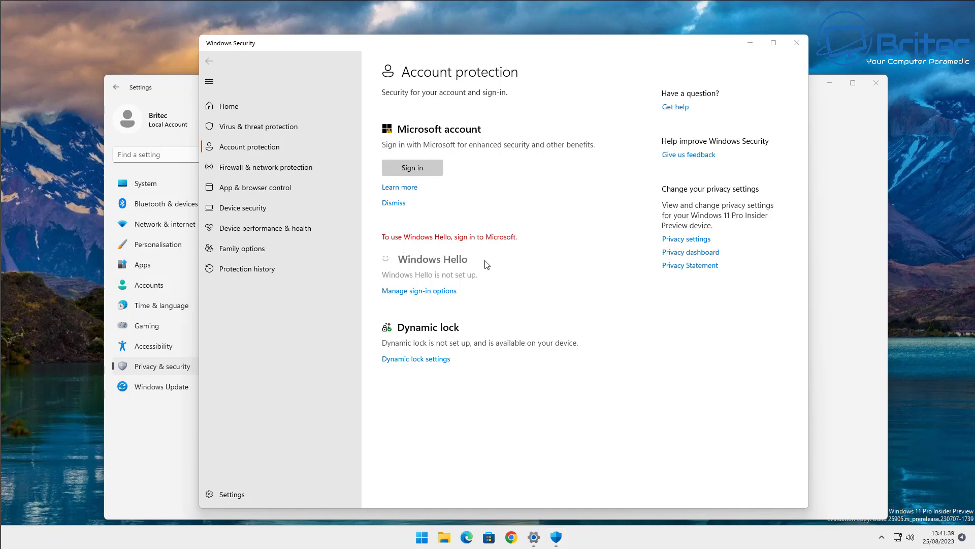
left_click(431, 292)
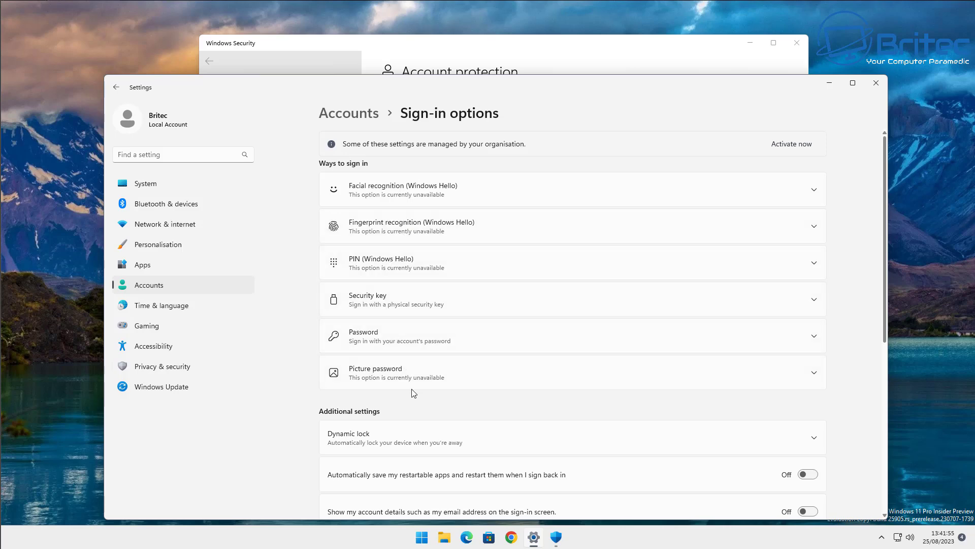
Enable Dynamic lock's automatic device locking, then return to the Windows Security page.
left_click(377, 434)
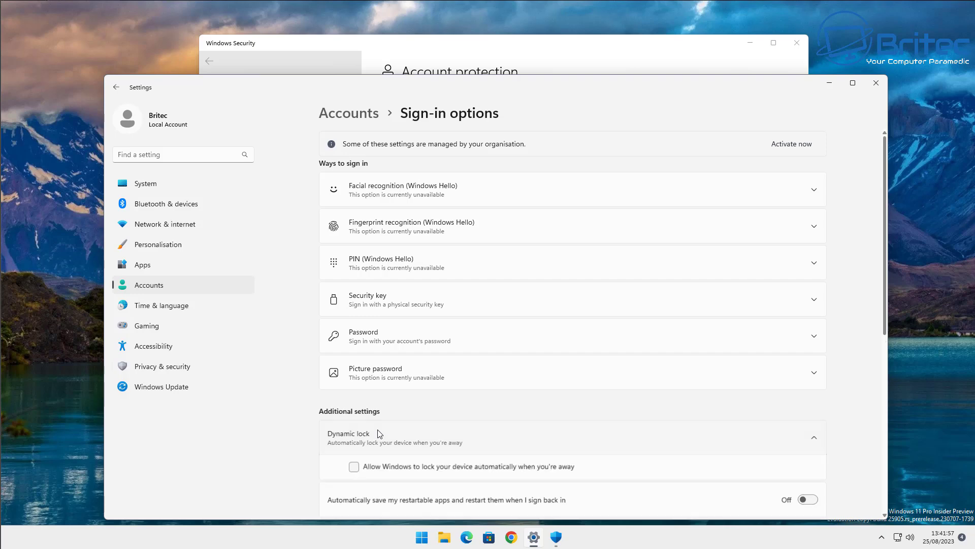
scroll(470, 355, "down", 5)
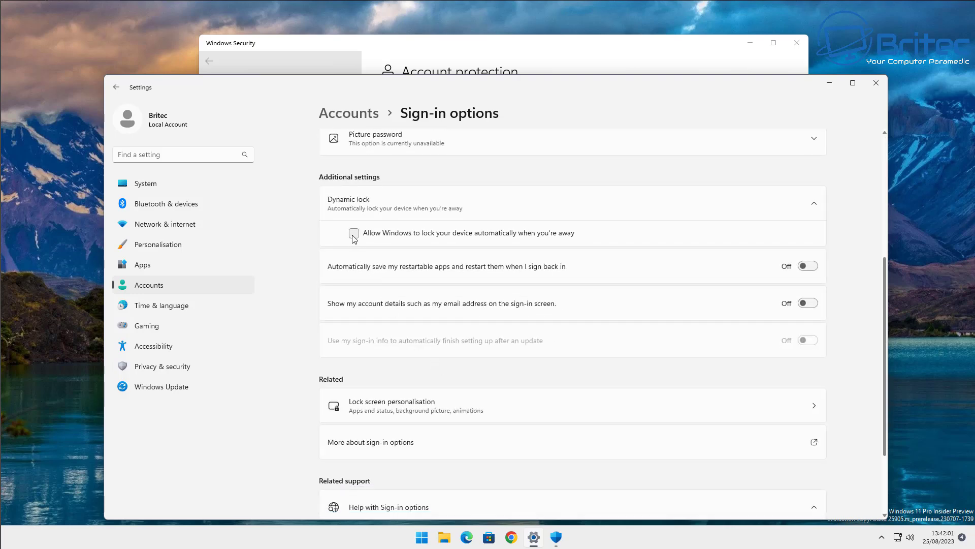
left_click(354, 234)
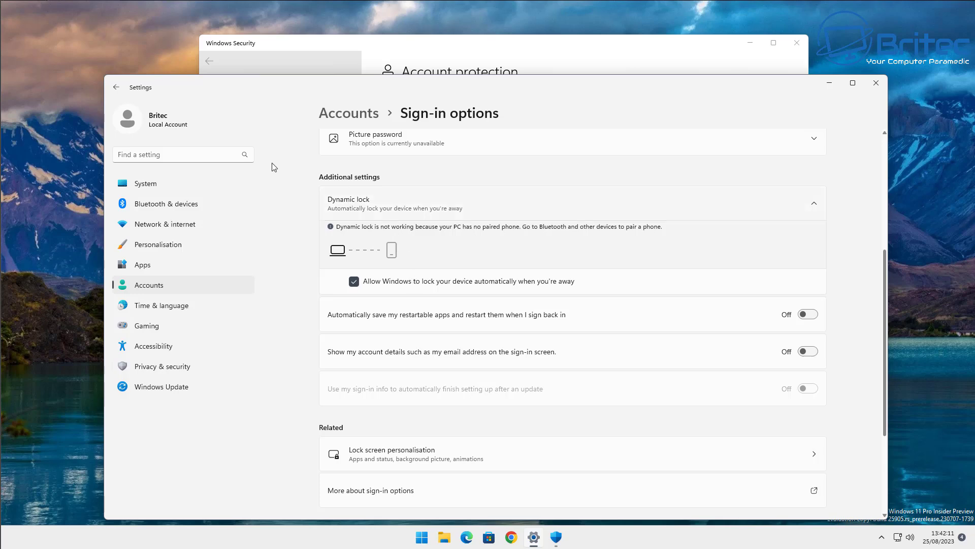
left_click(118, 88)
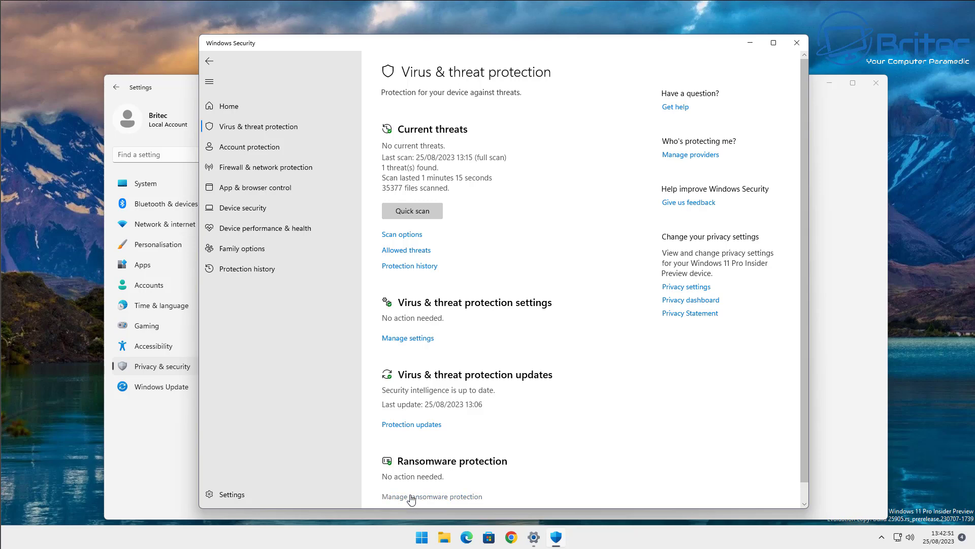
Open Manage ransomware protection to view Controlled folder access, nudging the window slightly left.
left_click(446, 500)
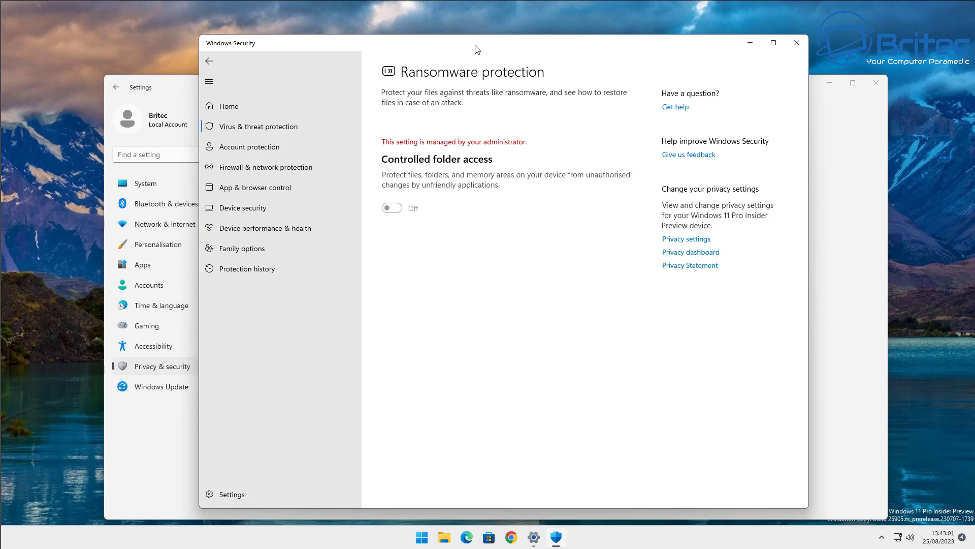
left_click_drag(476, 46, 469, 47)
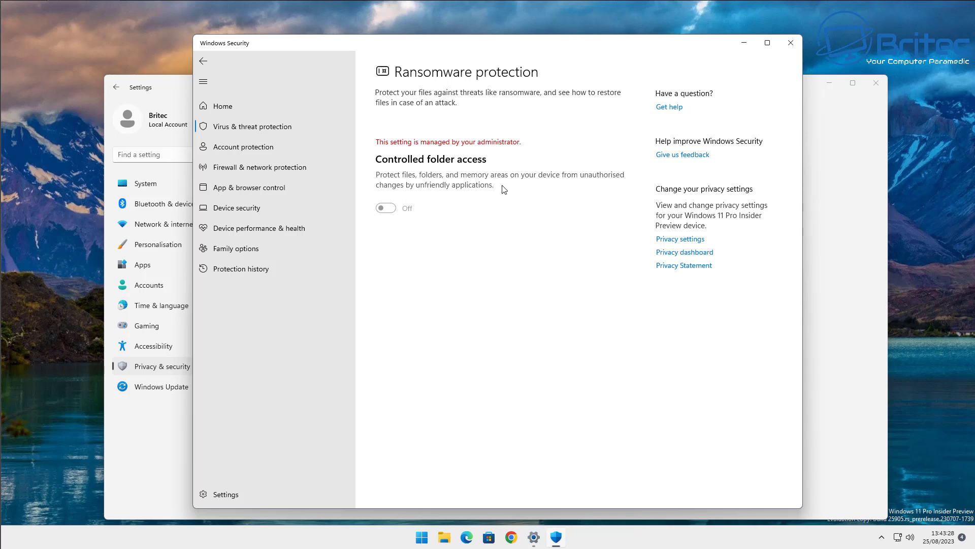
Close the Windows Security, Settings and This PC windows.
left_click(788, 46)
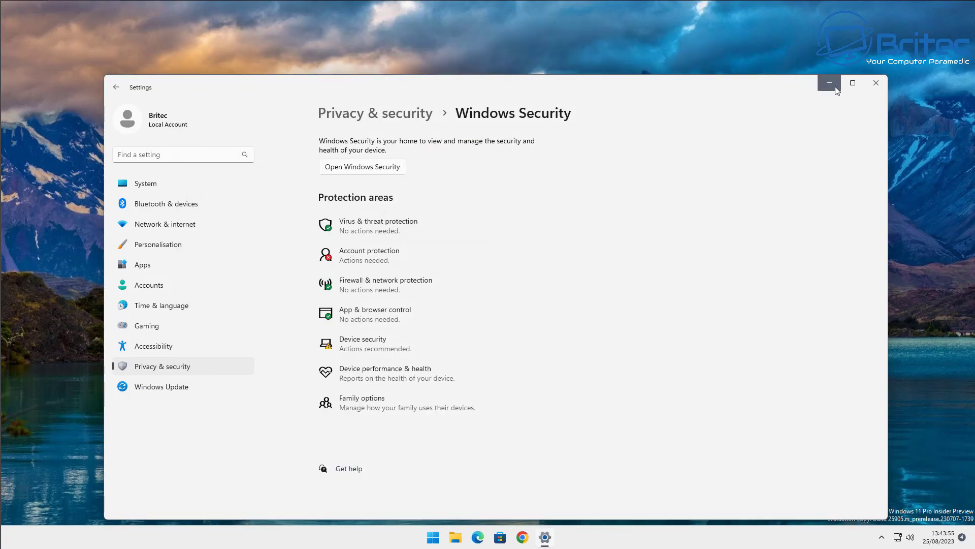
left_click(877, 84)
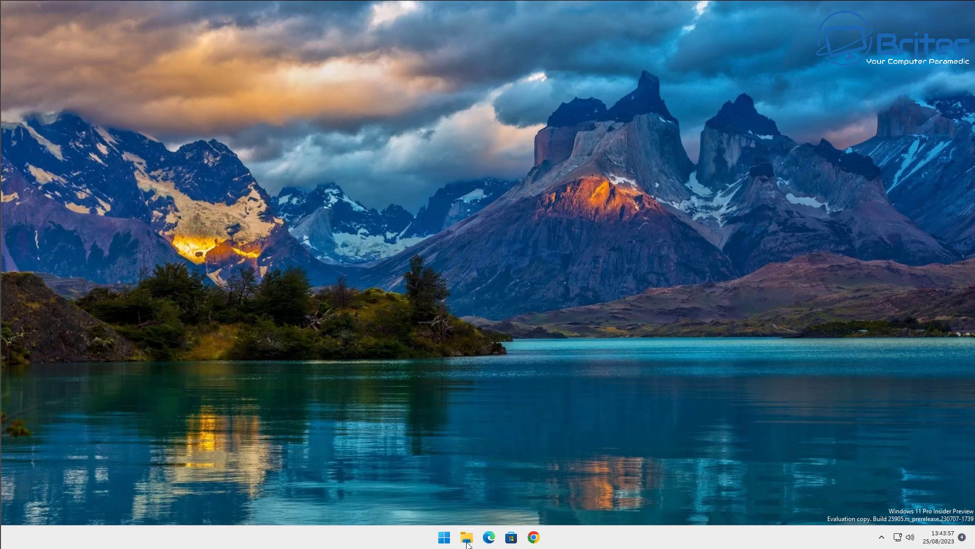
key("super+e")
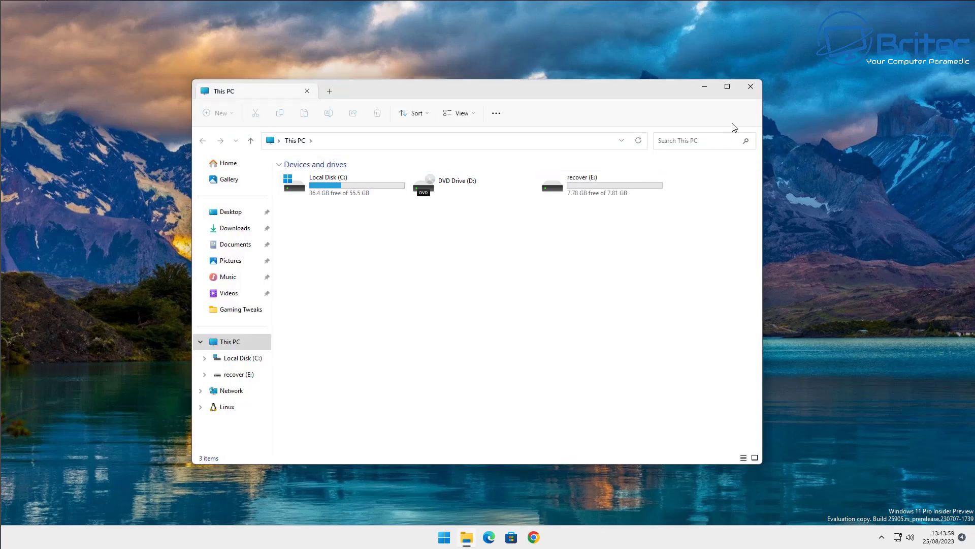
left_click(751, 86)
Search the Start menu for 'turn feature'.
key("super")
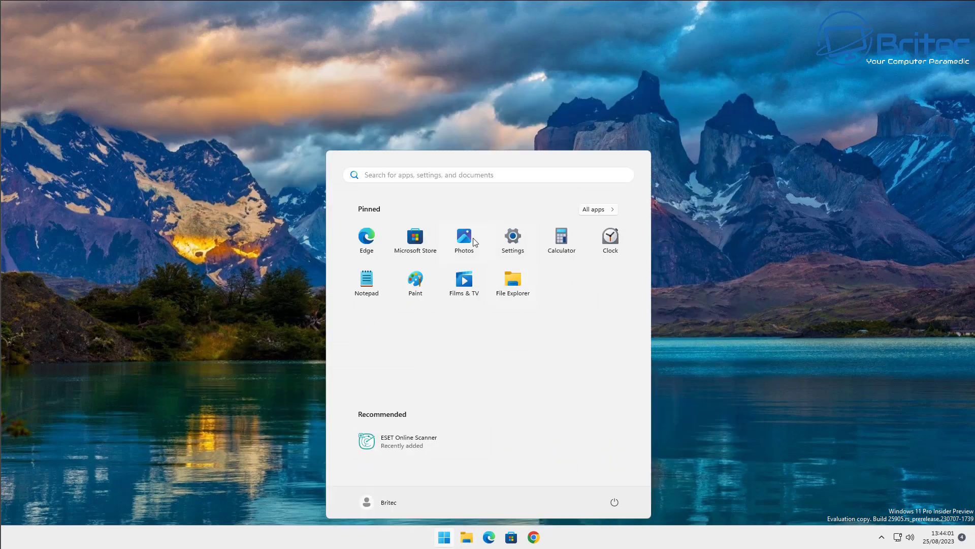
left_click(398, 174)
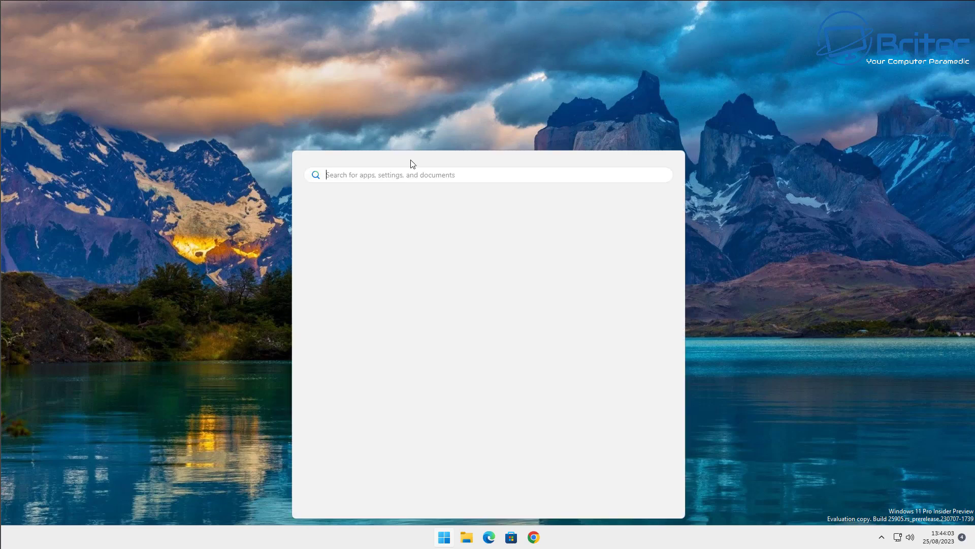
type("turn fea")
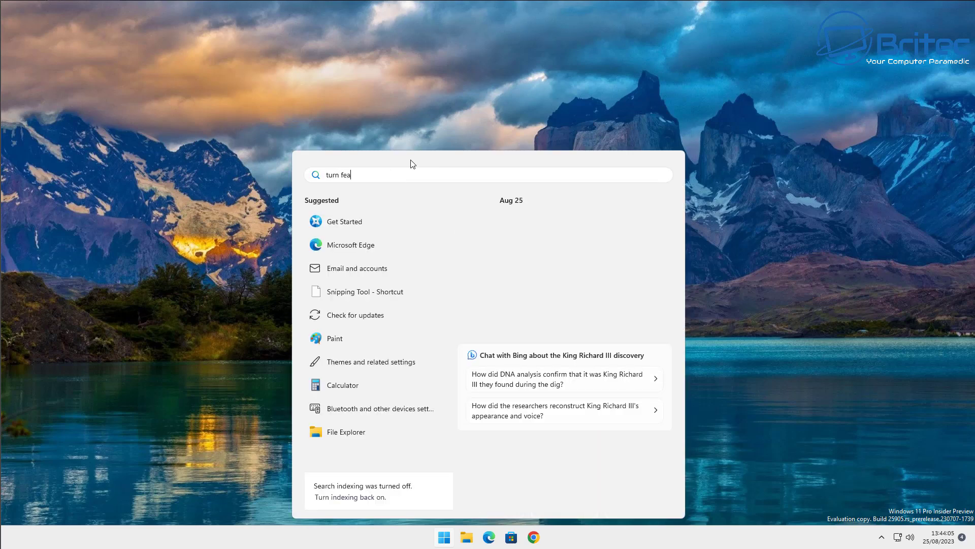
type("ture")
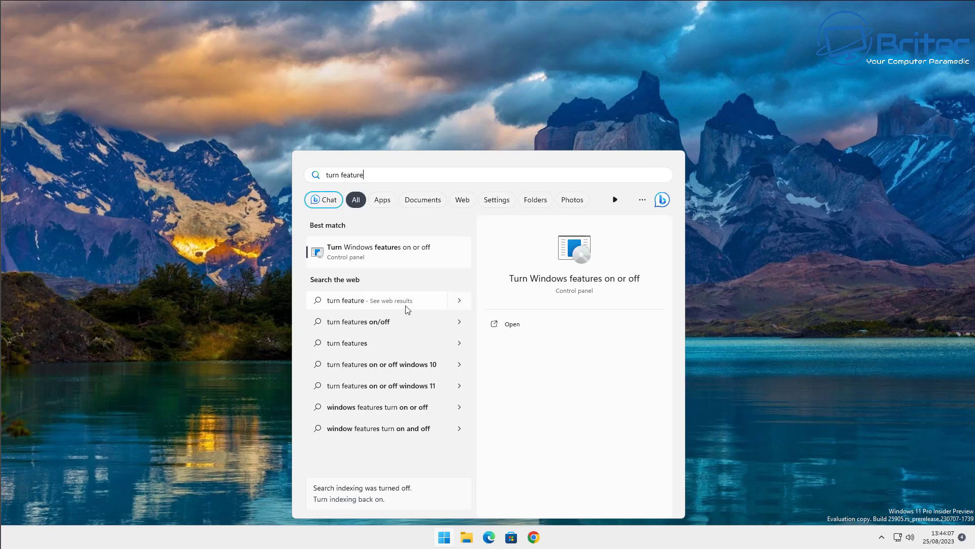
Open Turn Windows features on or off and inspect Microsoft Defender Application Guard.
left_click(399, 247)
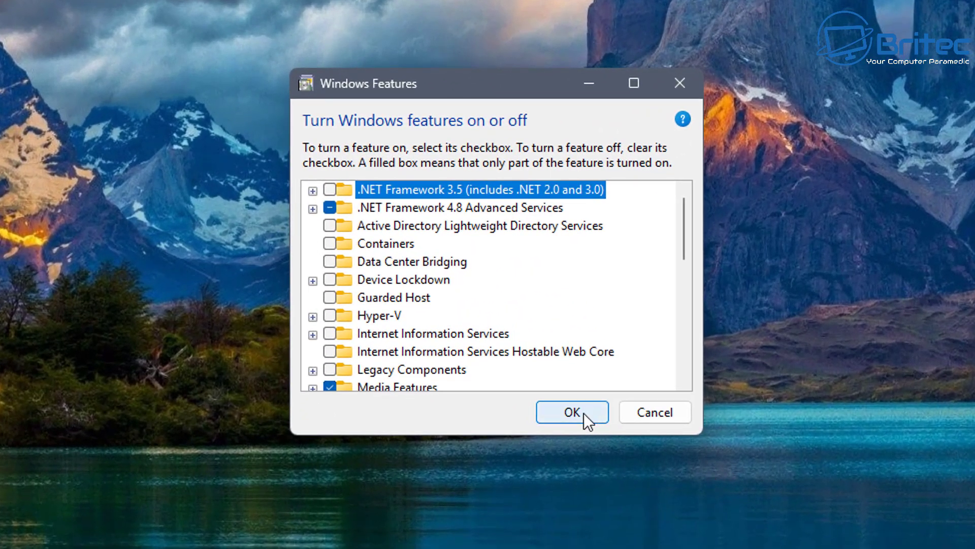
scroll(504, 307, "down", 1)
scroll(554, 289, "down", 1)
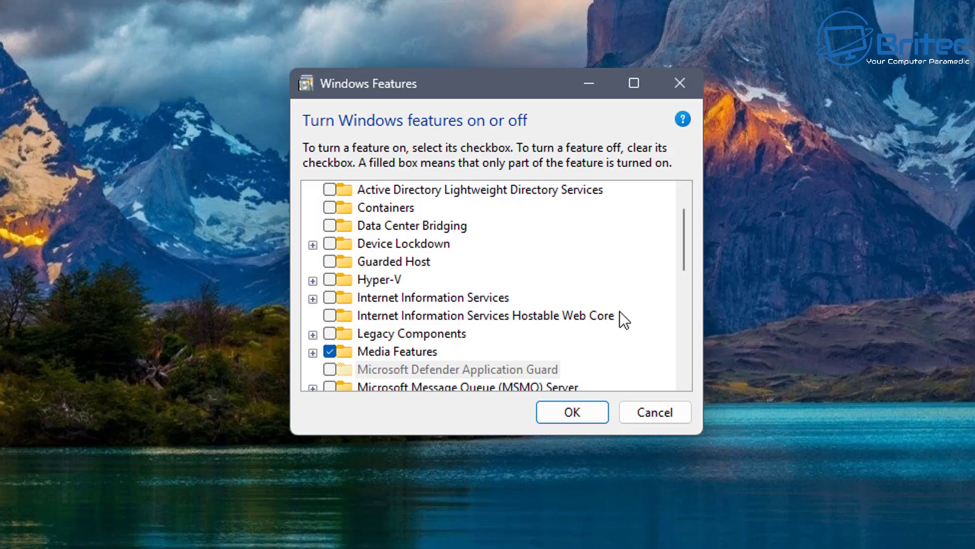
scroll(600, 333, "down", 1)
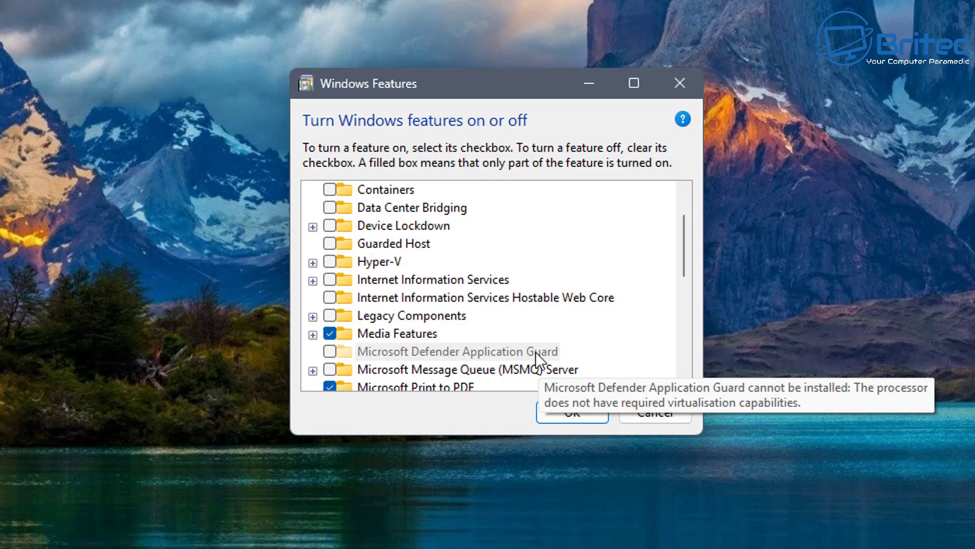
left_click(518, 351)
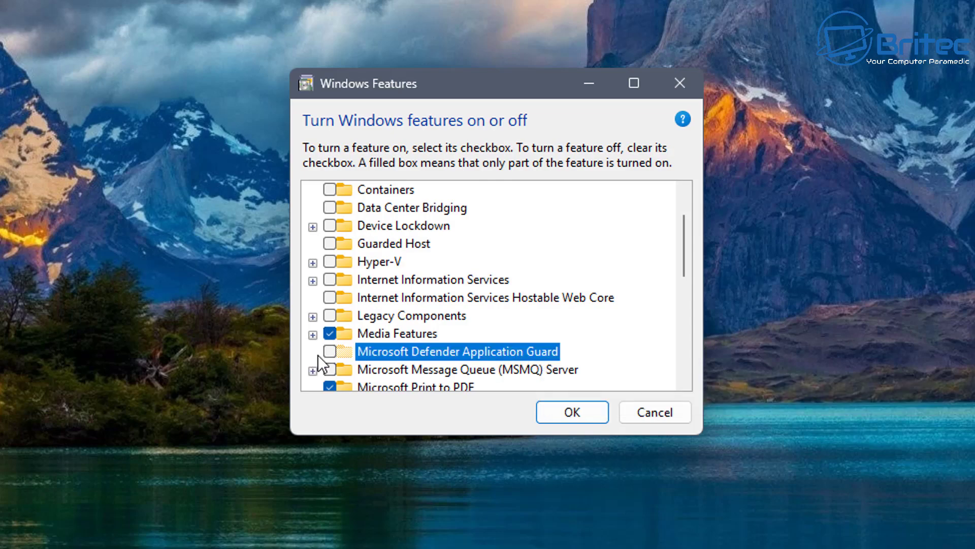
mouse_move(331, 355)
Inspect Windows Sandbox, leave it unchecked, and close Windows Features without changes.
scroll(416, 318, "down", 2)
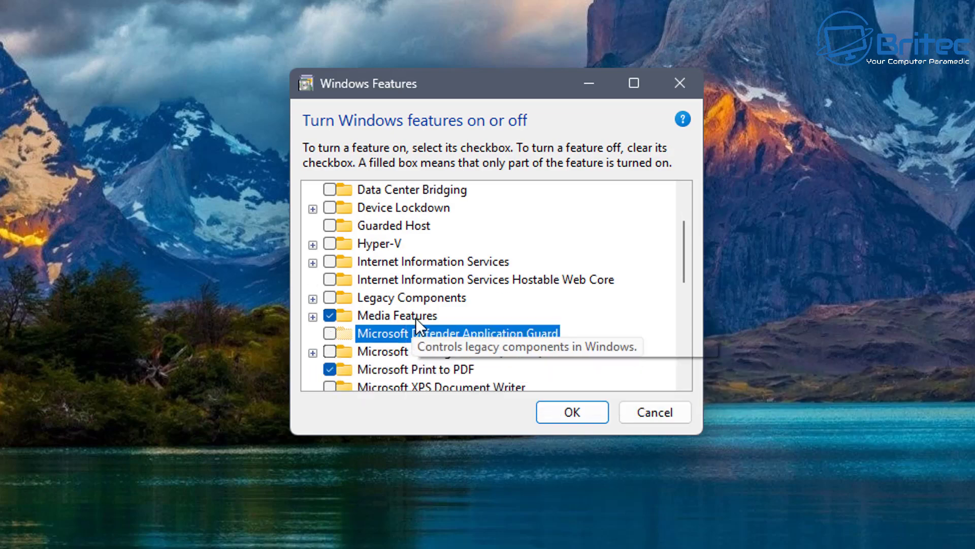
scroll(512, 311, "down", 3)
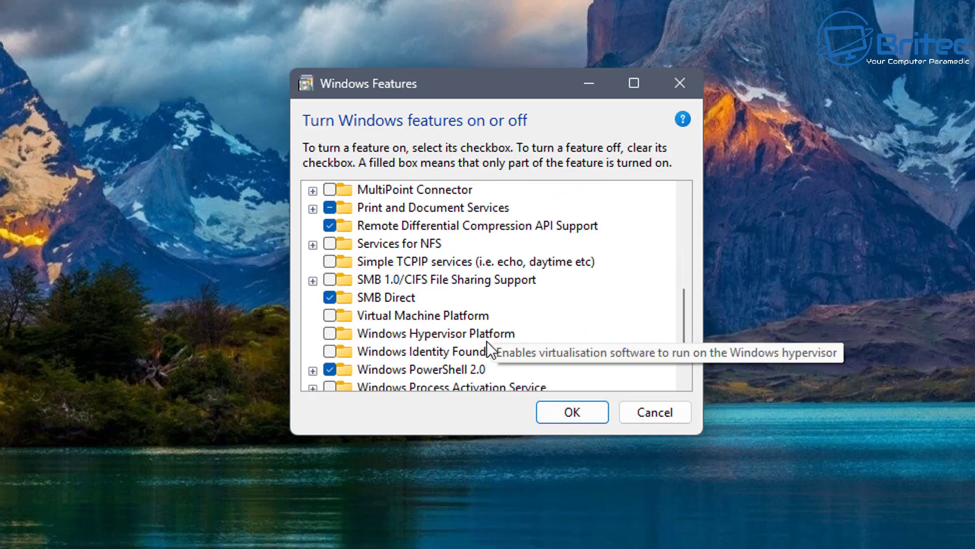
mouse_move(488, 349)
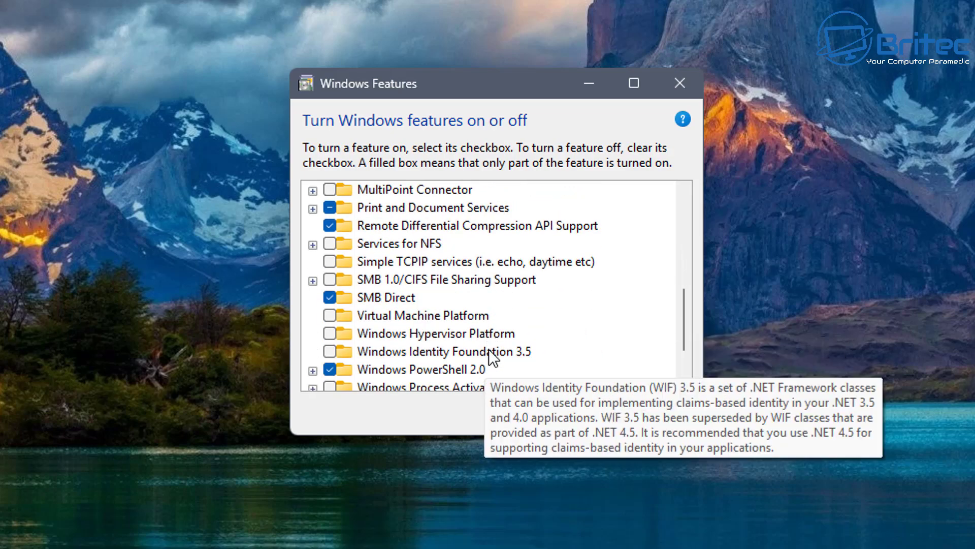
scroll(483, 330, "down", 2)
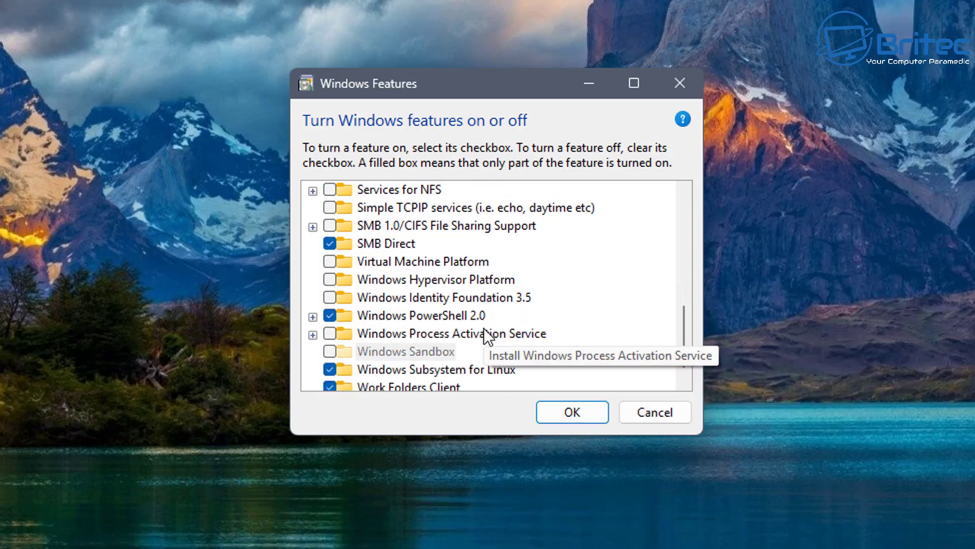
left_click(392, 331)
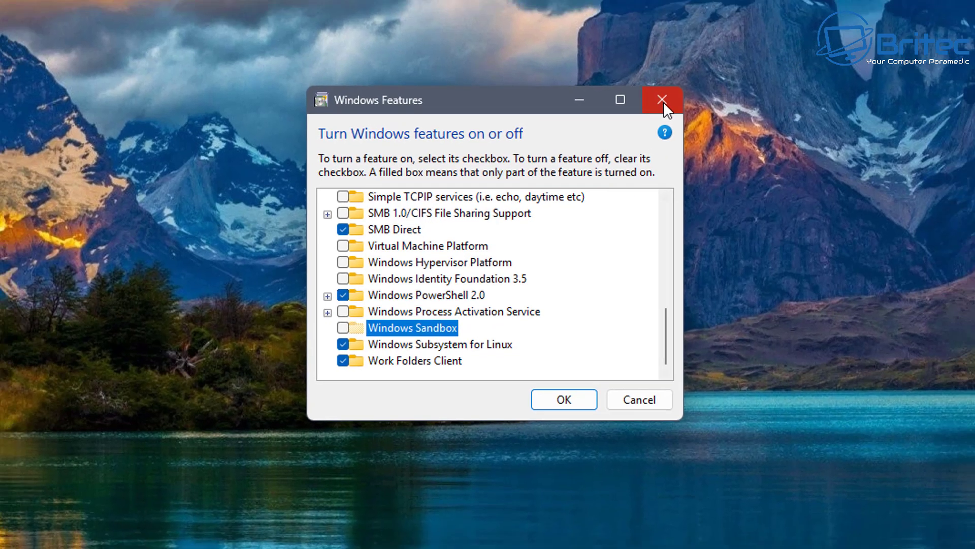
left_click(680, 83)
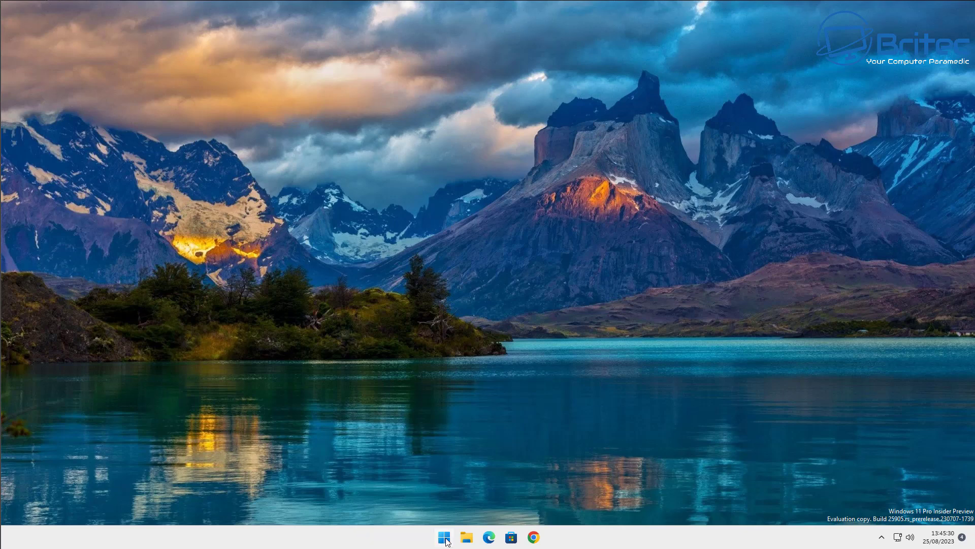
Launch Settings from Start, browse the Accounts pages, and reach Other Users.
left_click(445, 538)
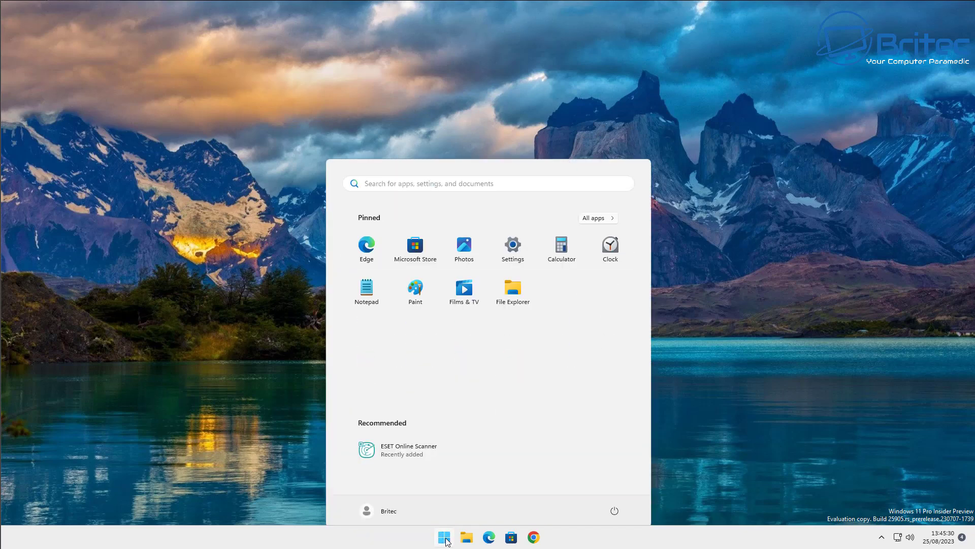
left_click(513, 244)
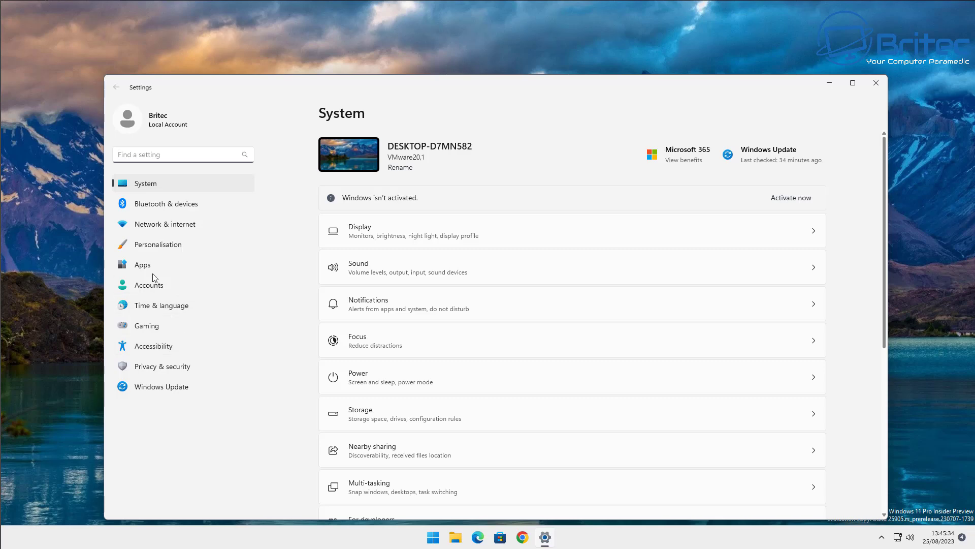
left_click(151, 282)
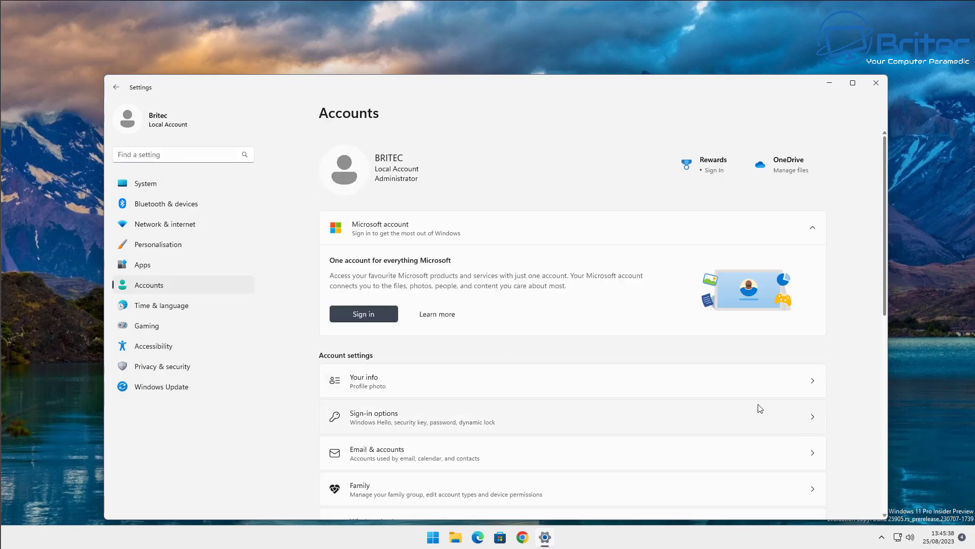
scroll(752, 409, "down", 3)
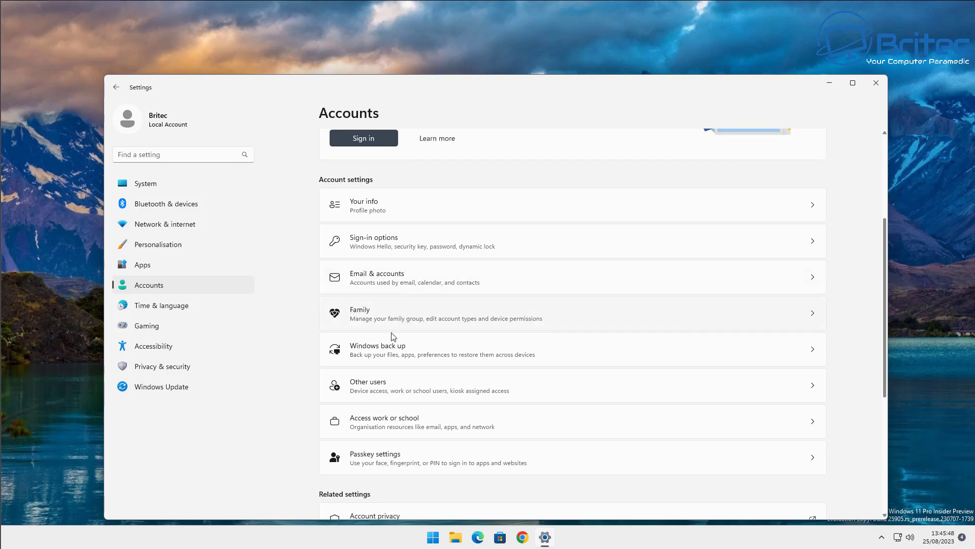
left_click(390, 386)
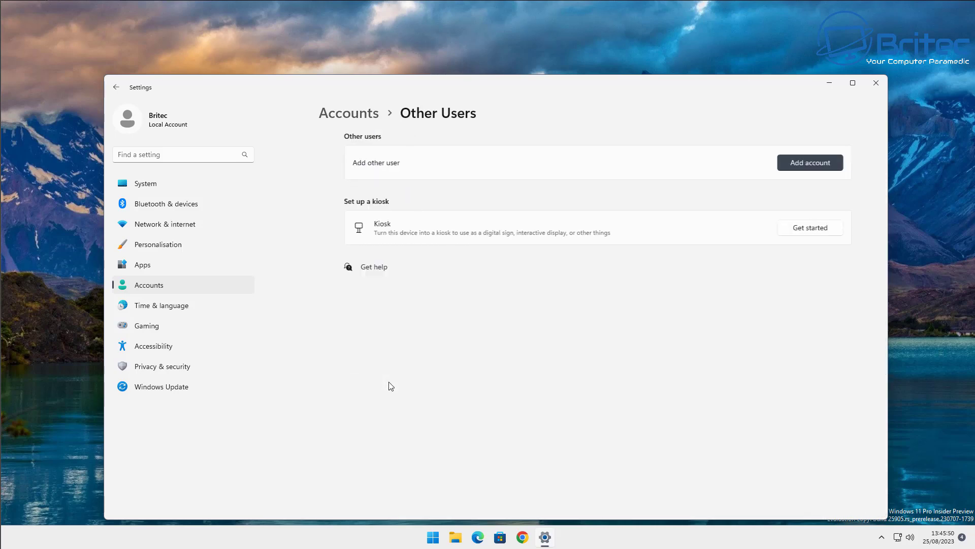
left_click(116, 87)
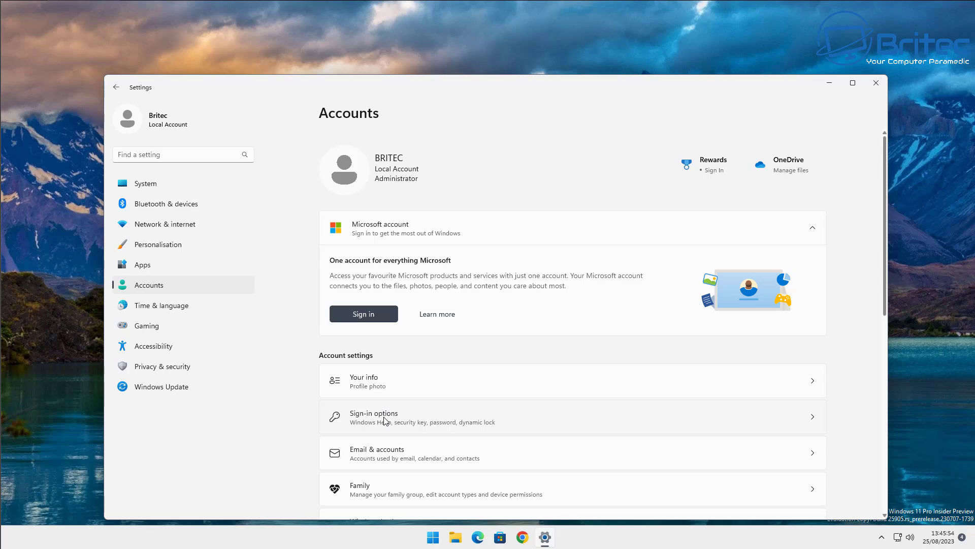
scroll(383, 414, "down", 2)
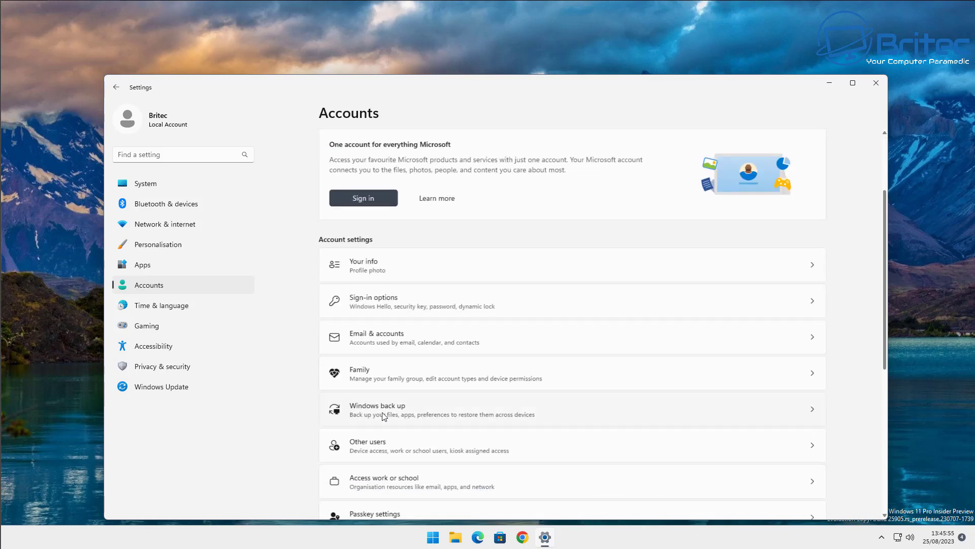
left_click(390, 368)
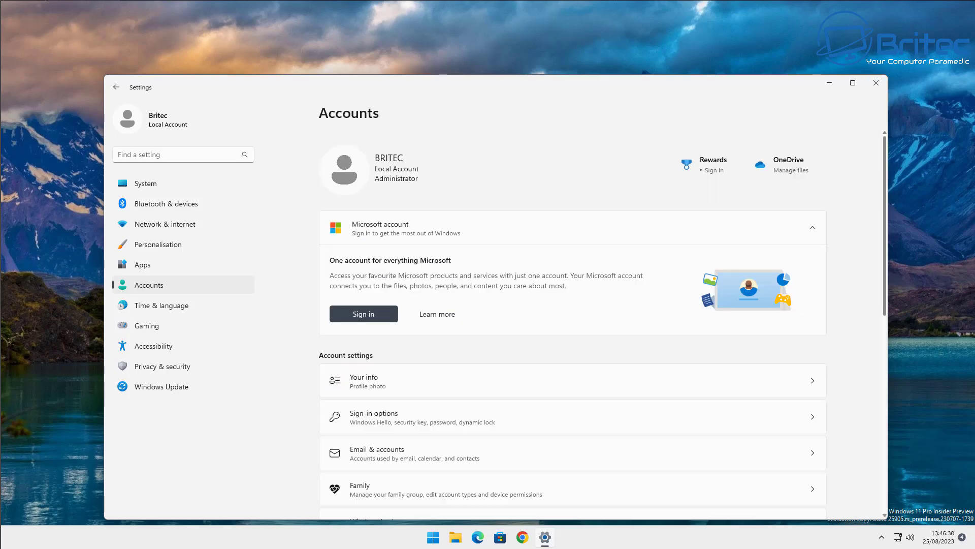
scroll(420, 323, "down", 5)
left_click(420, 323)
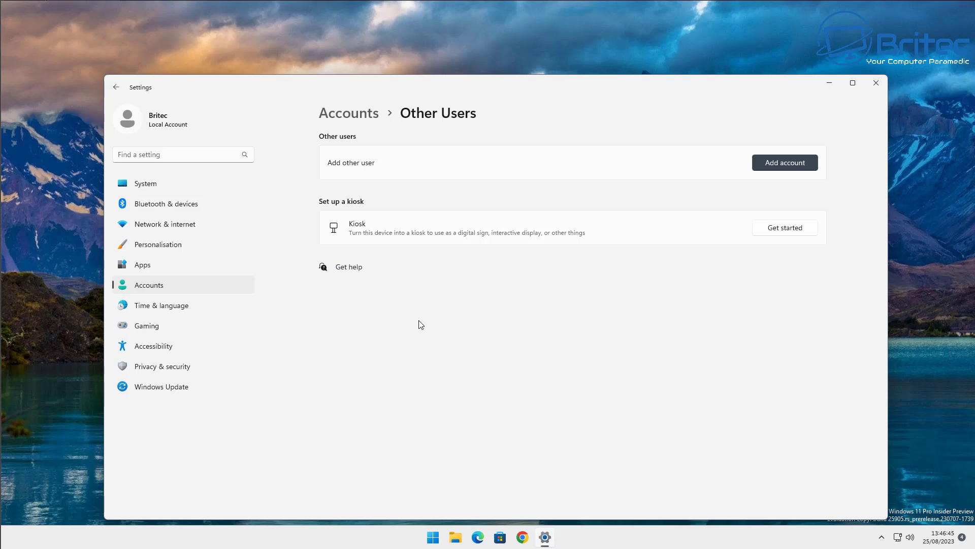
Start adding a user without their sign-in information or a Microsoft account.
left_click(775, 167)
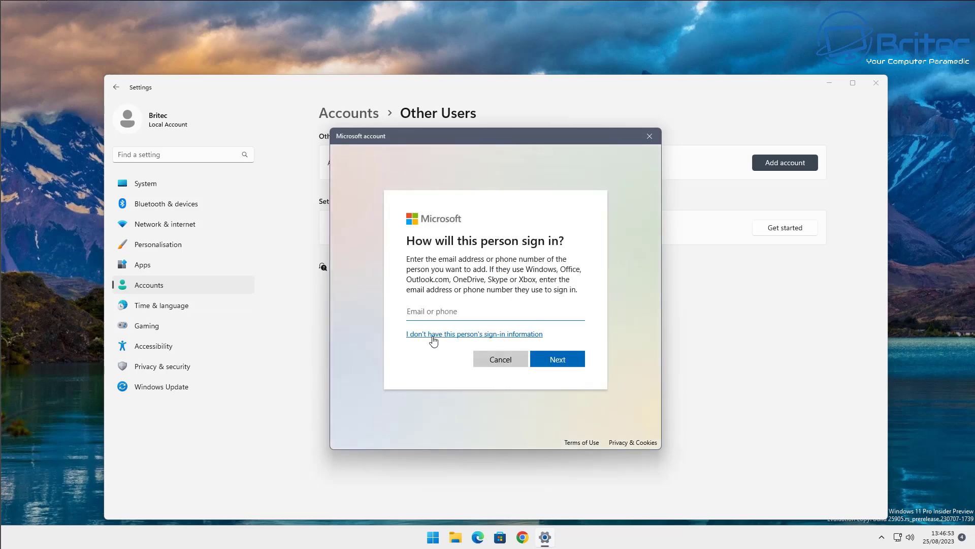
left_click(433, 338)
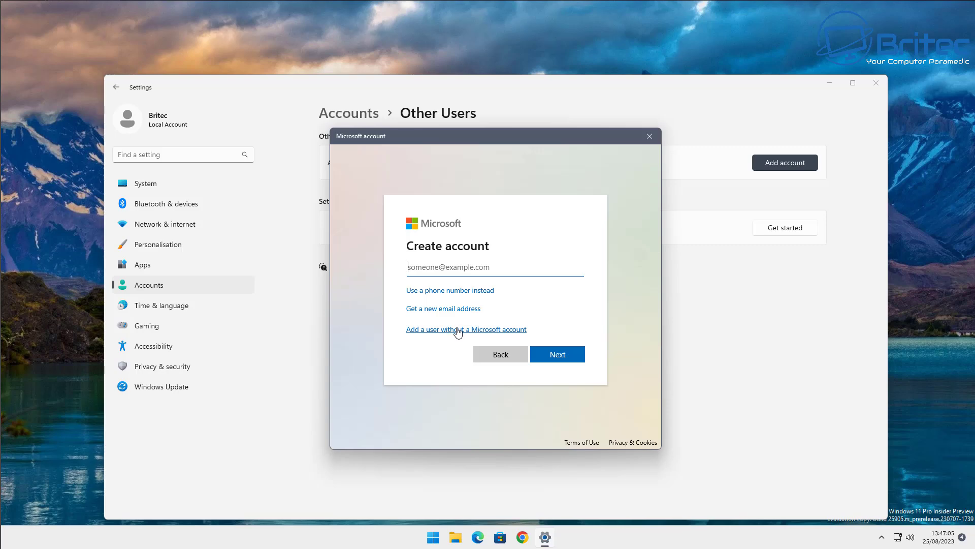
left_click(458, 329)
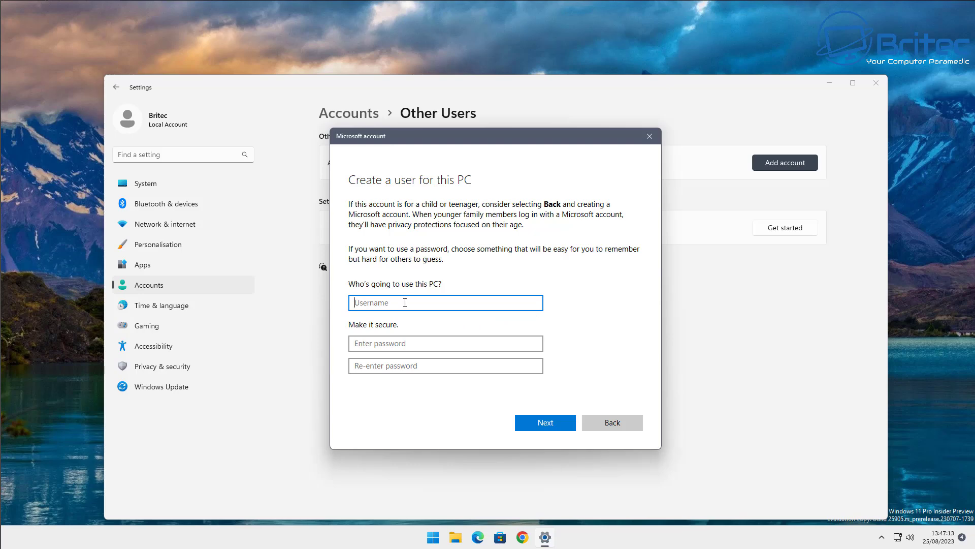
Enter the username Admin, replacing the first typed name, and fill both password fields.
type("Jim")
left_click(367, 294)
double_click(386, 300)
type("Admin")
left_click(411, 341)
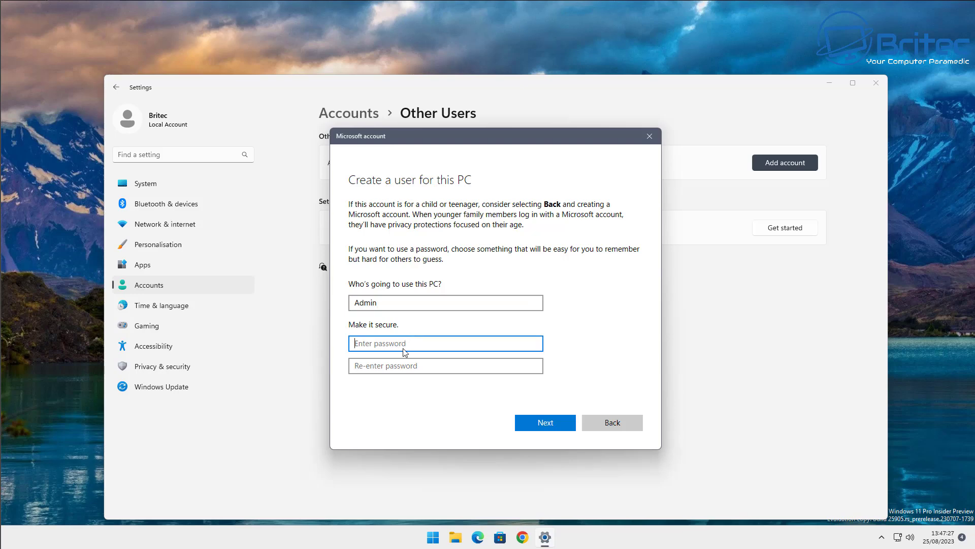
type("1234")
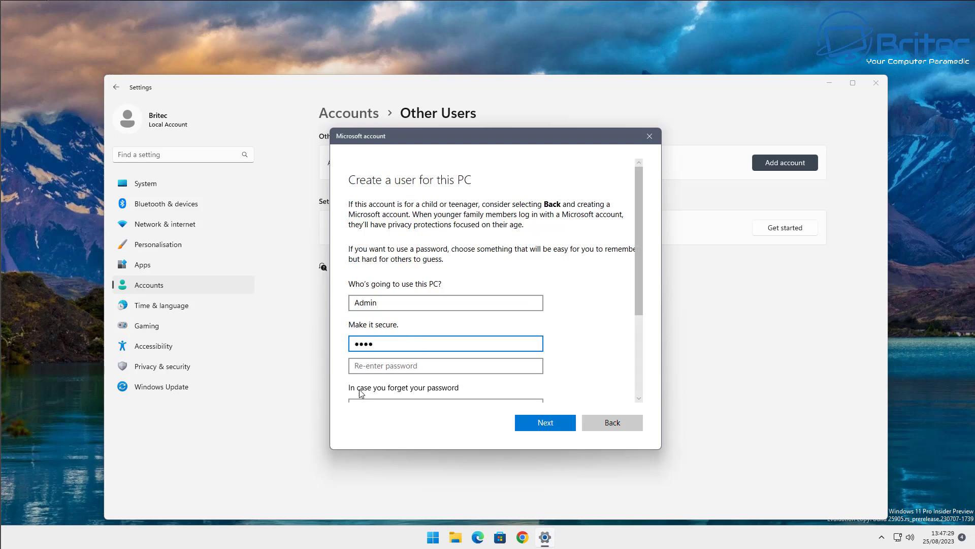
left_click(362, 366)
type("1234")
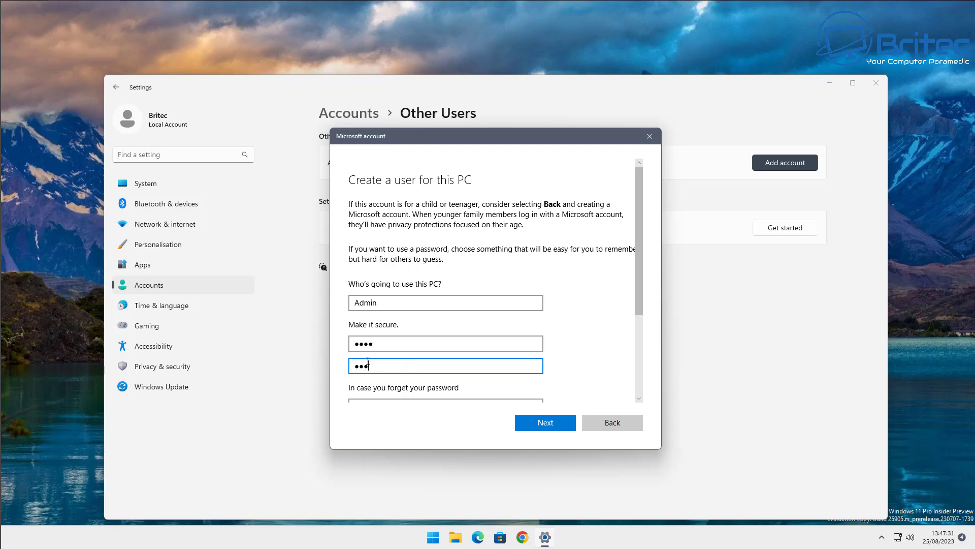
Clear both password fields and create the Admin local account with no password.
scroll(457, 355, "down", 3)
left_click(382, 333)
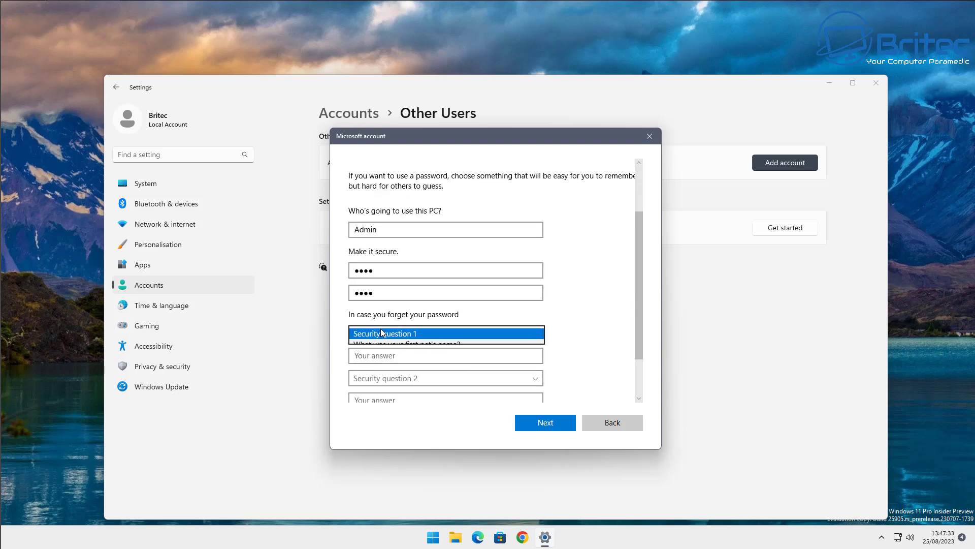
left_click(617, 300)
scroll(640, 315, "down", 2)
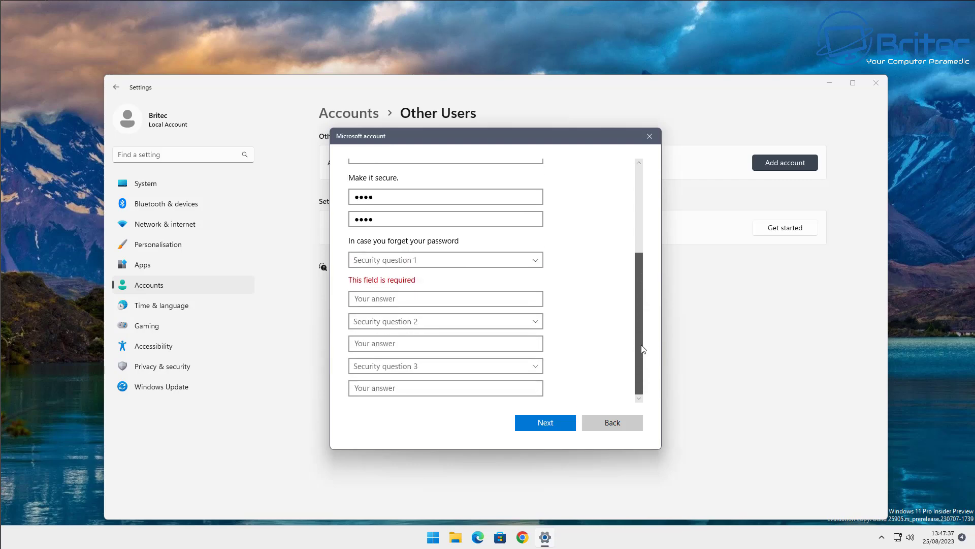
scroll(640, 350, "up", 3)
left_click_drag(386, 342, 358, 342)
key("BackSpace")
left_click(362, 367)
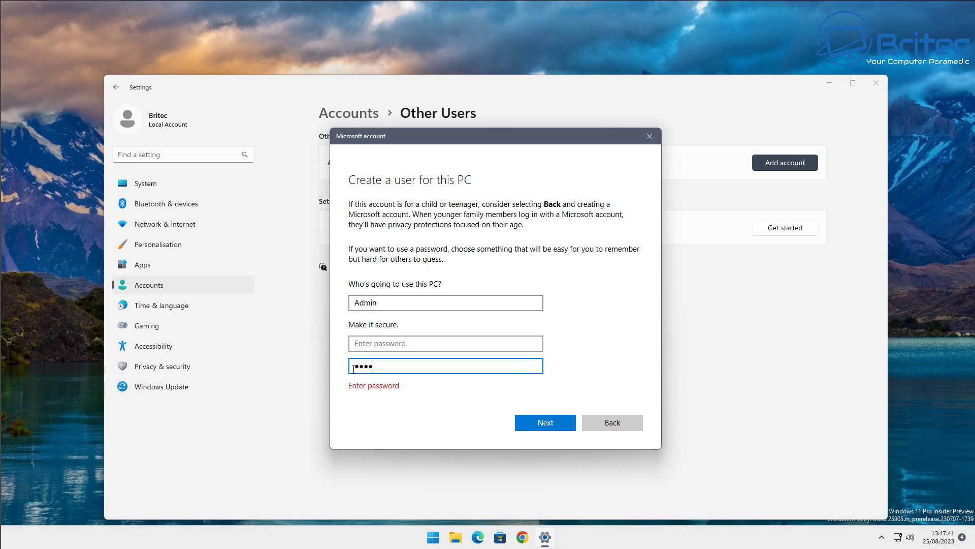
key("ctrl+a")
key("BackSpace")
left_click(554, 432)
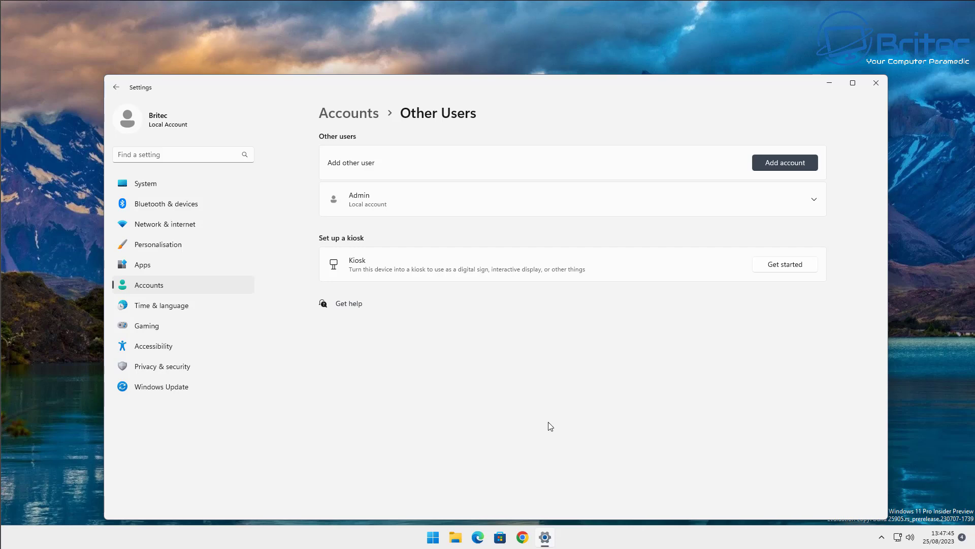
left_click(813, 199)
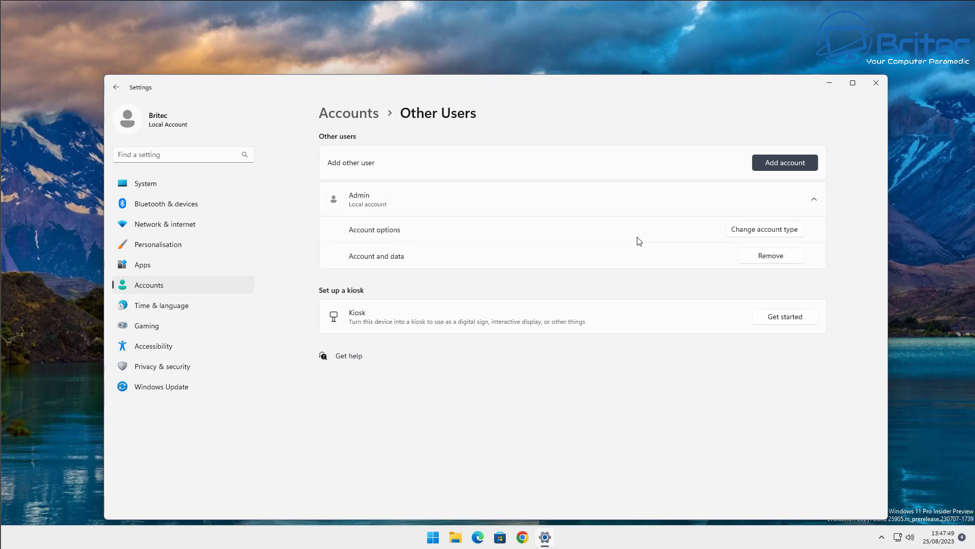
left_click(753, 234)
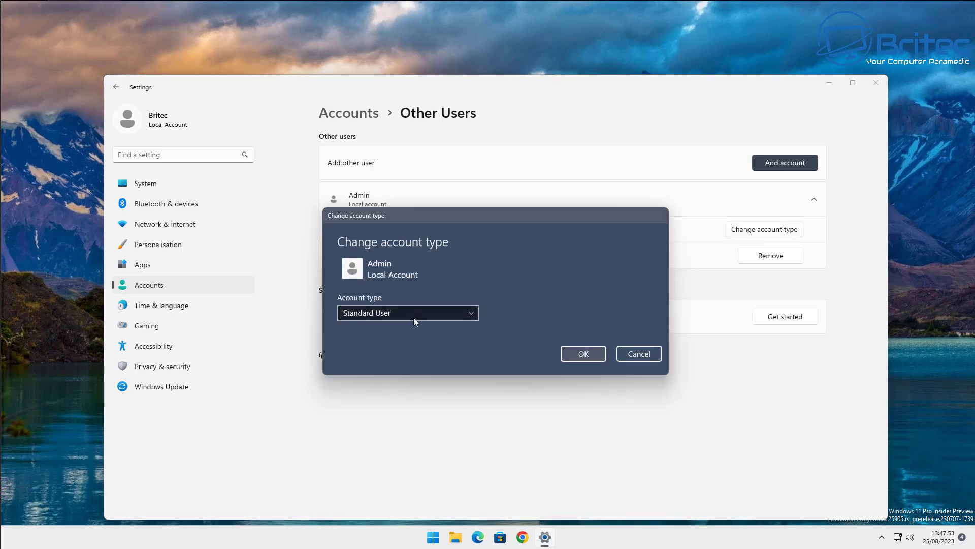
left_click(476, 315)
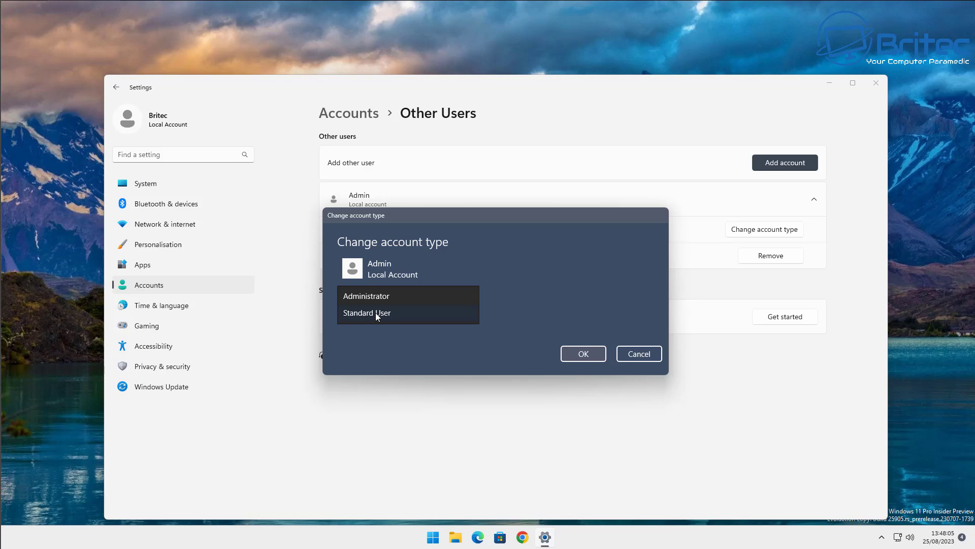
left_click(376, 312)
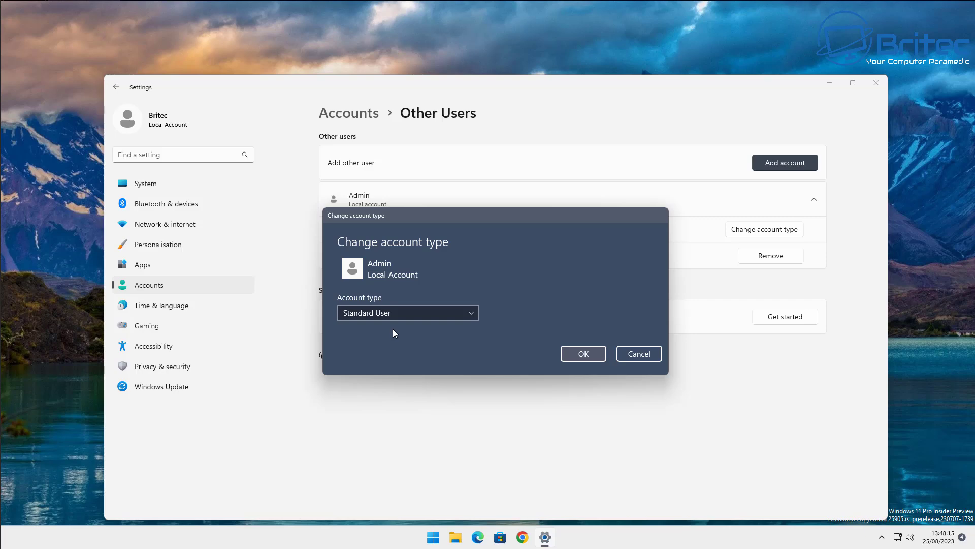
left_click(643, 355)
Close Settings and open 'Back up and sync your settings' from the Start search.
left_click(874, 85)
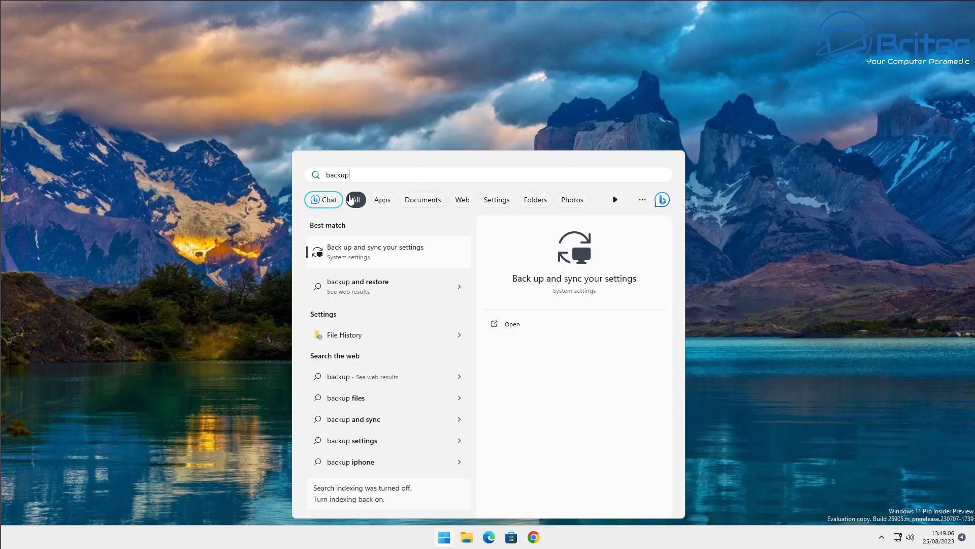
left_click(345, 254)
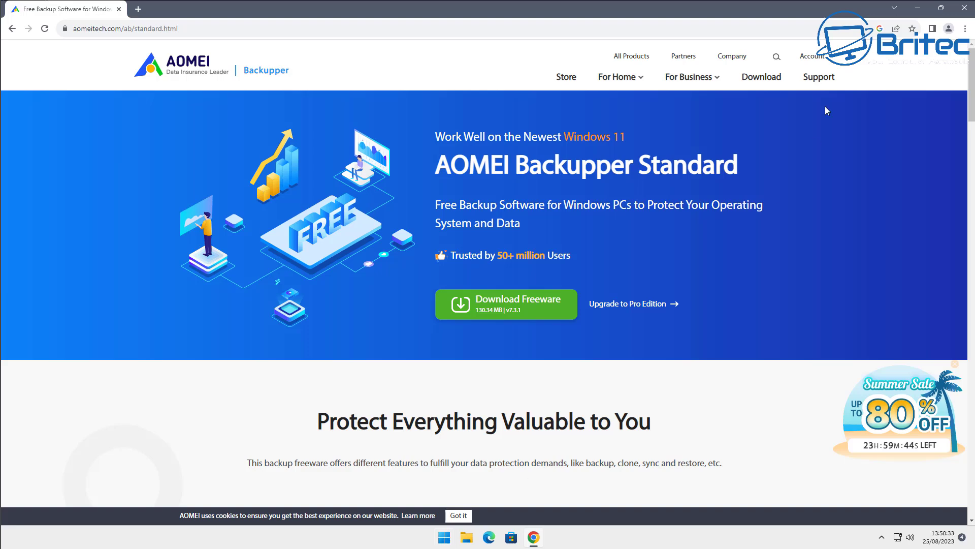
left_click(920, 11)
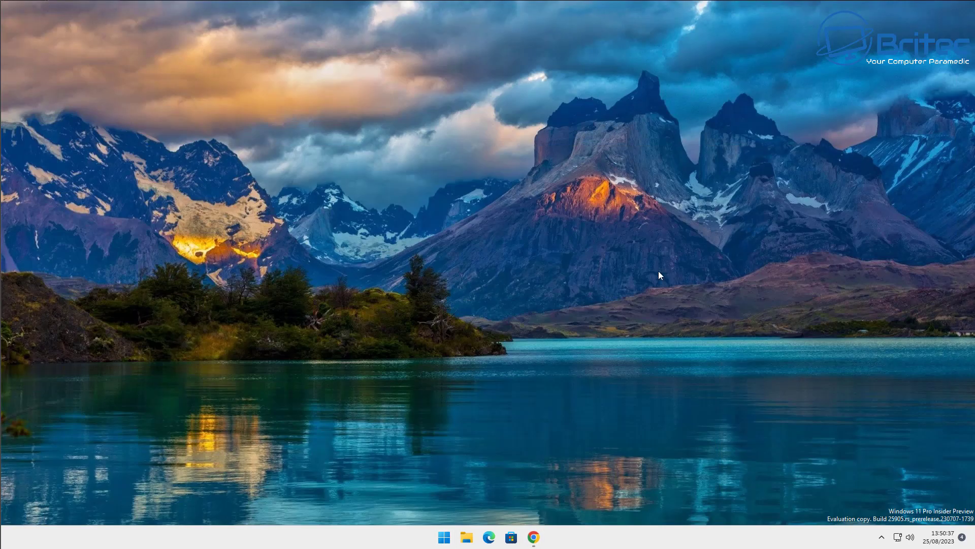
left_click(444, 537)
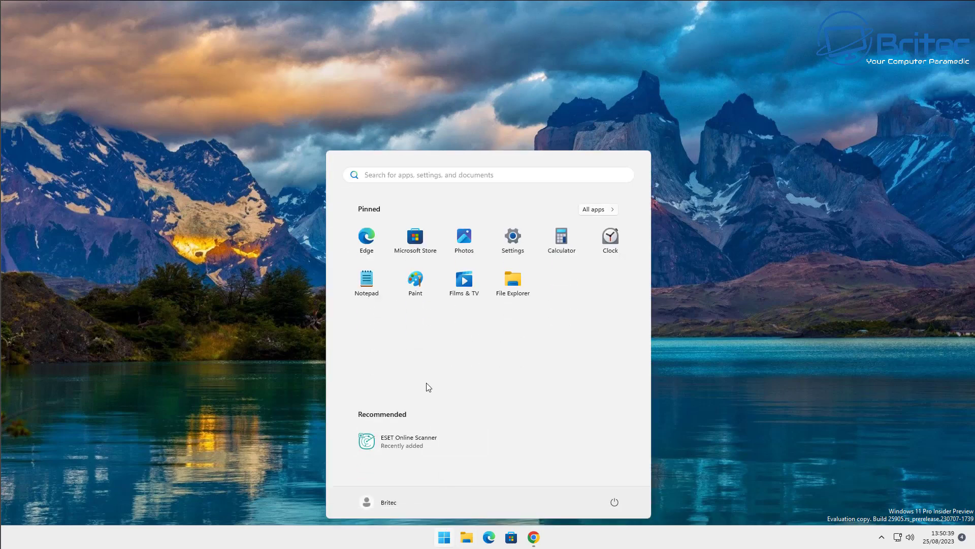
type("backup")
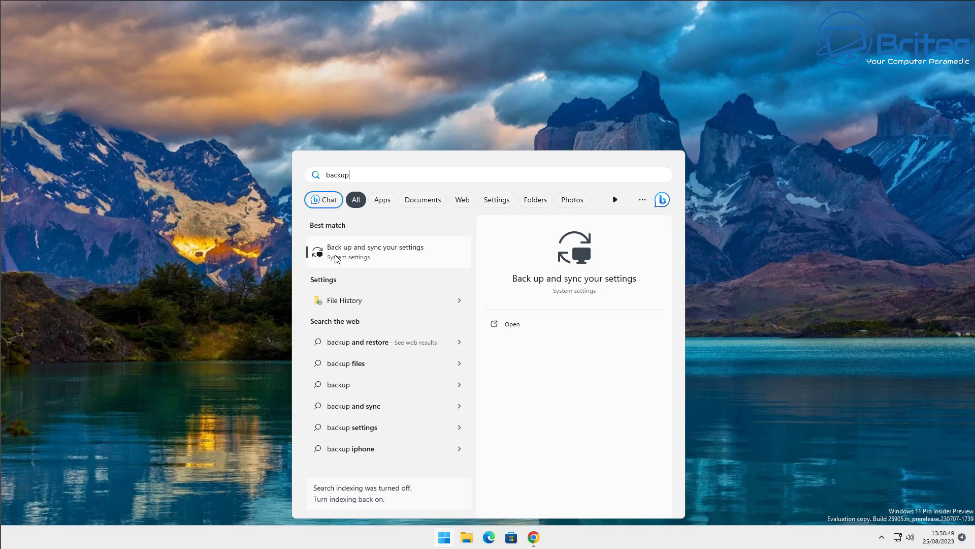
left_click(368, 302)
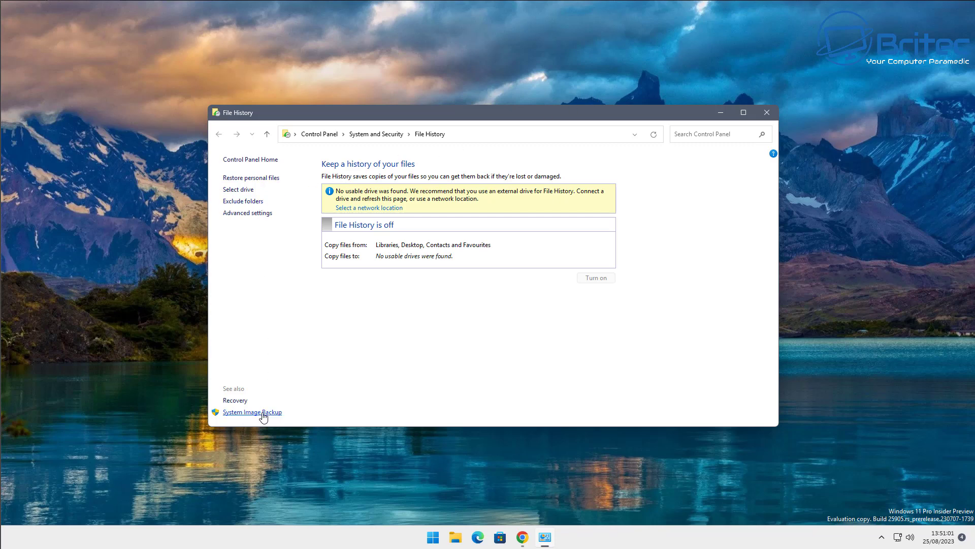
left_click(265, 213)
left_click(773, 111)
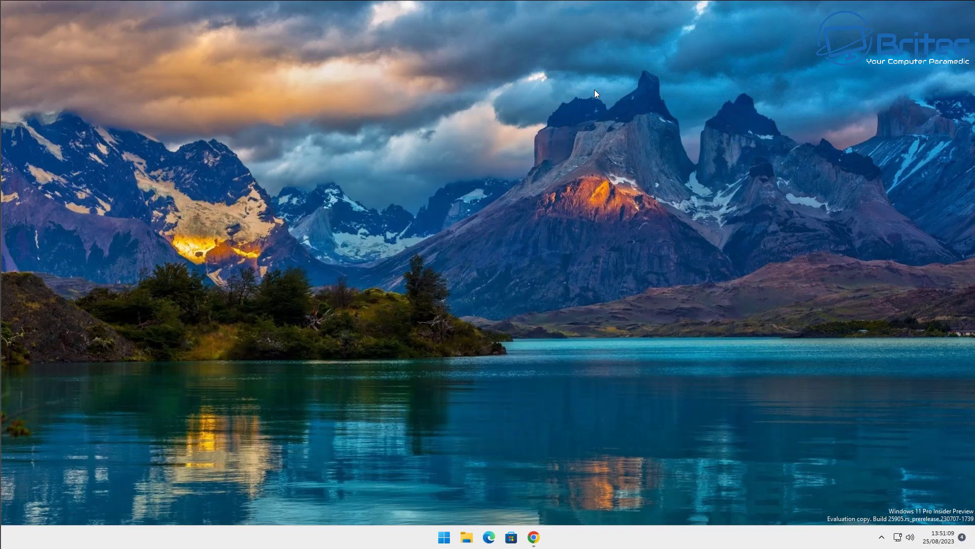